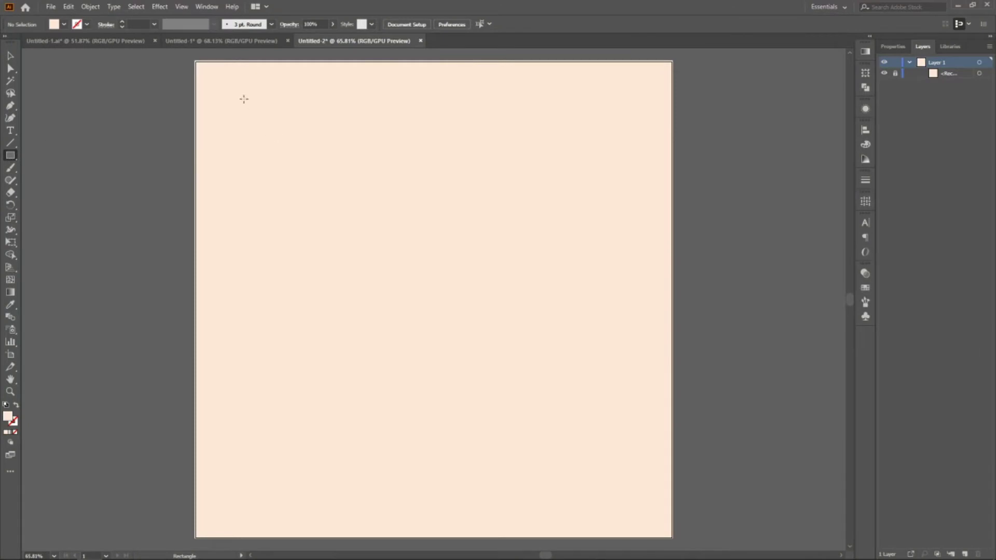
# Step: Draw a full-width rectangle about 1082 by 220 px near the artboard's upper edge and fill it red
pyautogui.moveTo(196, 85); pyautogui.dragTo(672, 181)
pyautogui.click(65, 25)
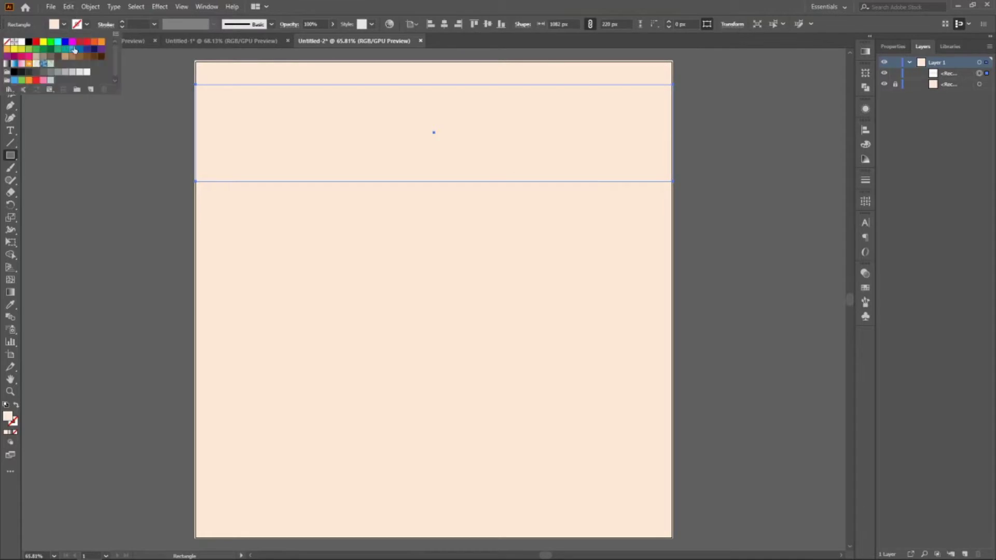
pyautogui.click(81, 44)
pyautogui.click(133, 166)
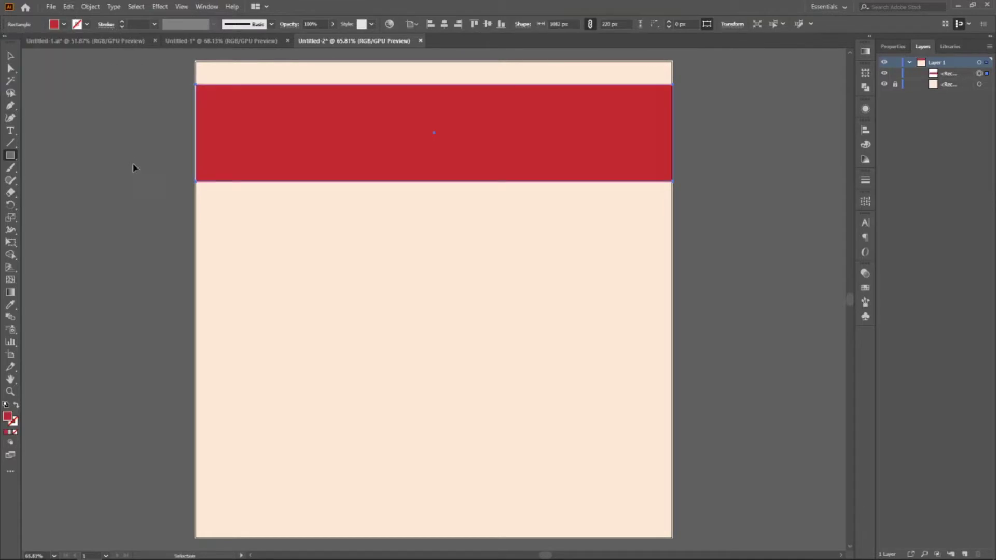
# Step: Draw a thin full-width red rectangle about 1082 by 46 px near the artboard's lower edge
pyautogui.click(242, 151)
pyautogui.press('Escape')
pyautogui.moveTo(195, 474); pyautogui.dragTo(673, 494)
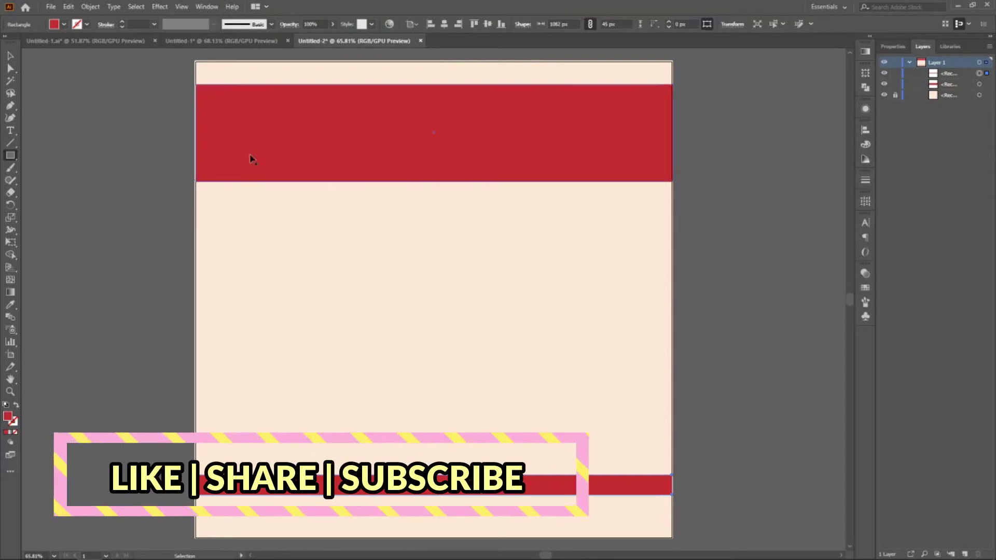
# Step: Select the thick upper and thin lower red stripes and make a blend between them
pyautogui.keyDown('ctrl'); pyautogui.click(306, 150); pyautogui.keyUp('ctrl')
pyautogui.press('v')
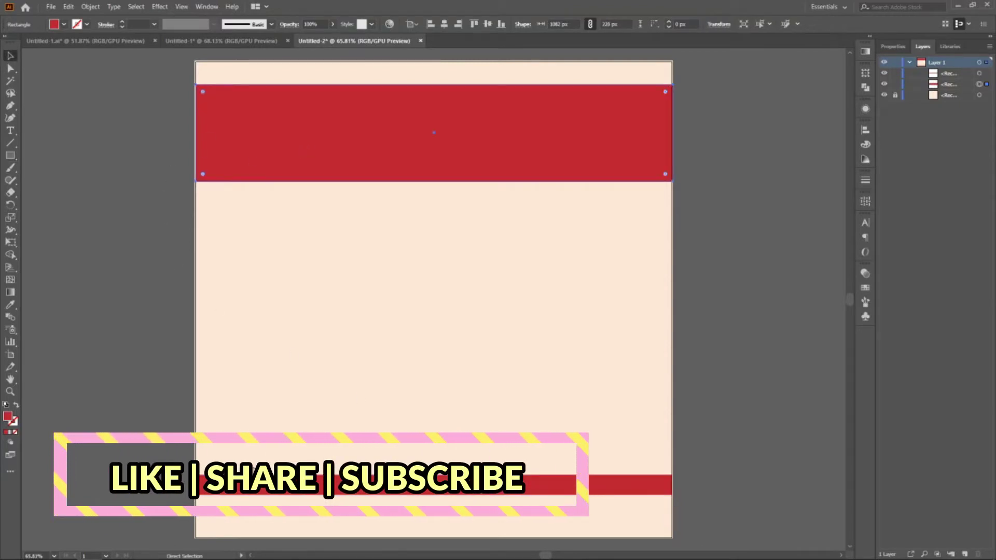
pyautogui.keyDown('shift'); pyautogui.click(261, 488); pyautogui.keyUp('shift')
pyautogui.hotkey('ctrl', 'alt', 'b')
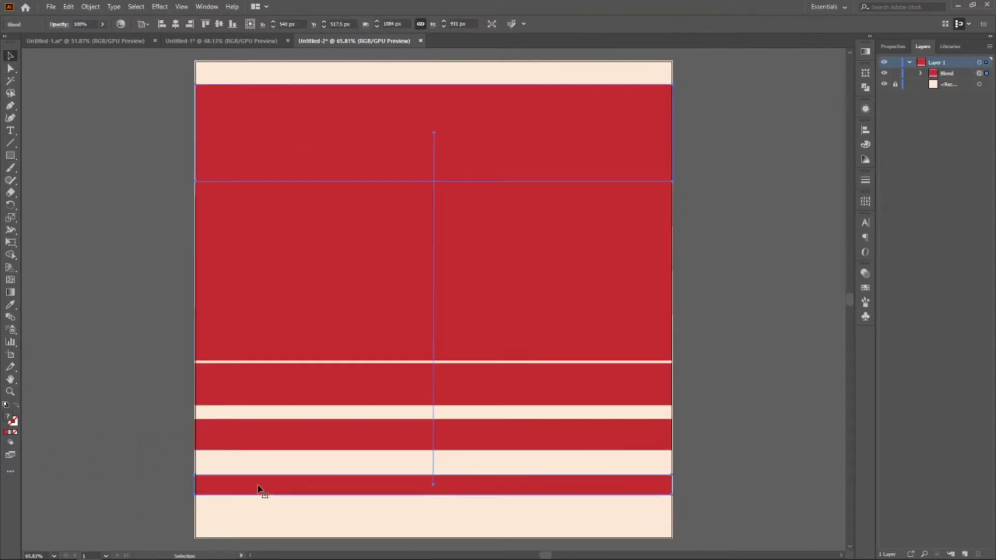
# Step: Set the blend's spacing to Specified Steps with 2 steps
pyautogui.doubleClick(9, 318)
pyautogui.click(557, 476)
pyautogui.click(609, 428)
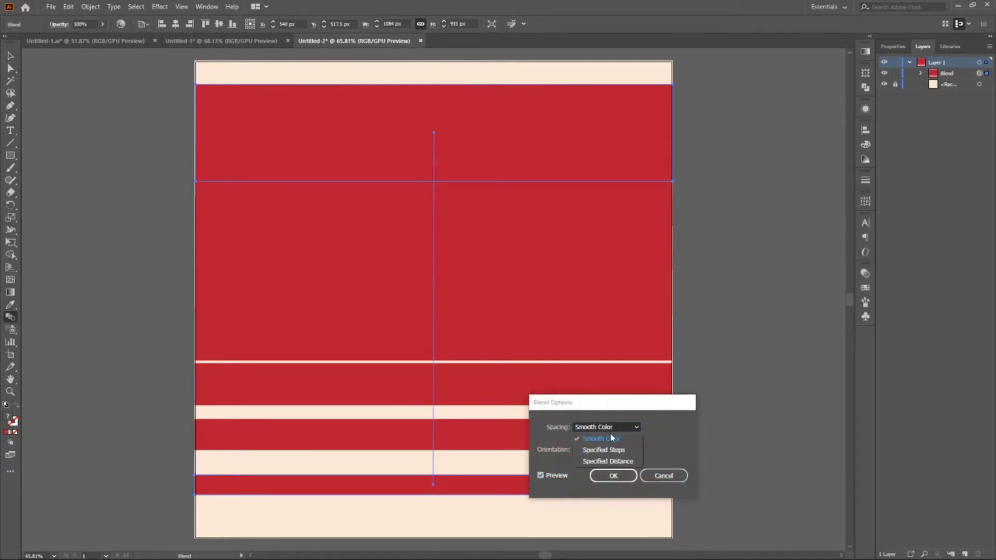
pyautogui.click(618, 449)
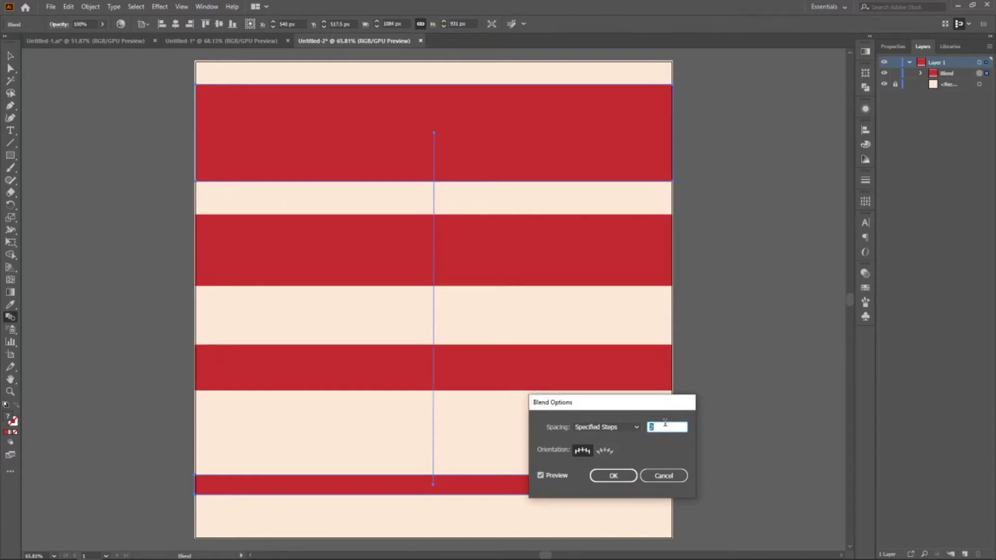
pyautogui.click(635, 474)
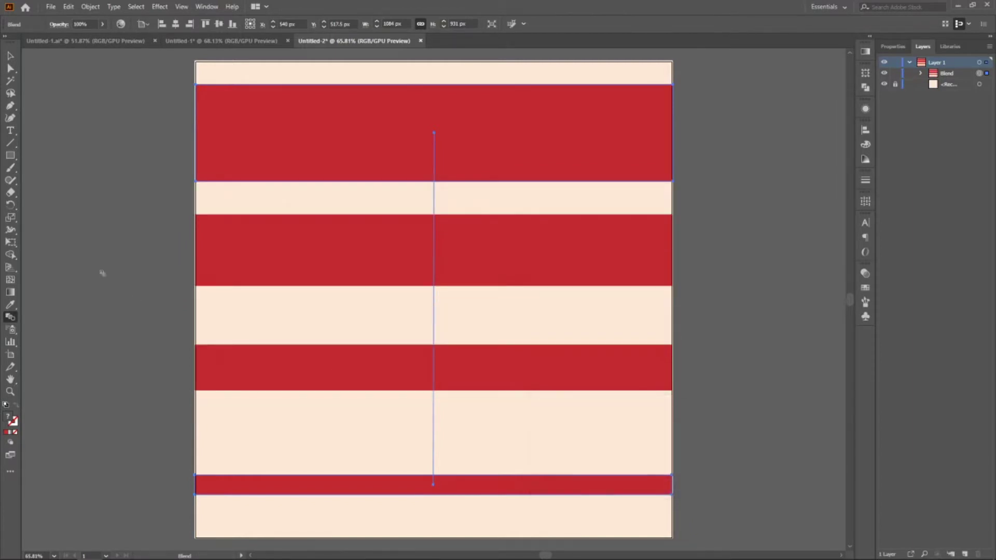
# Step: Expand the blend's object and fill into shapes and ungroup the resulting stripes
pyautogui.click(87, 9)
pyautogui.click(144, 127)
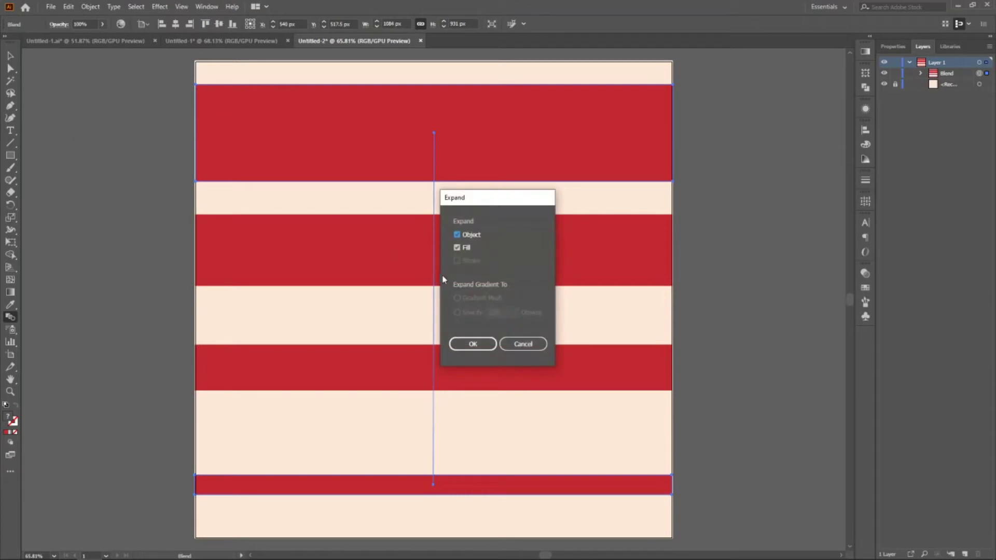
pyautogui.click(470, 342)
pyautogui.rightClick(346, 227)
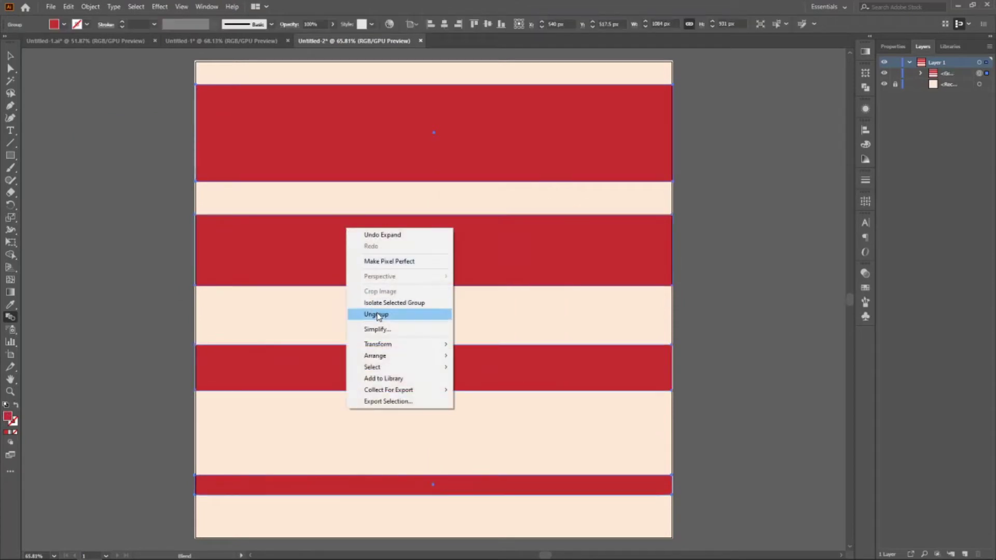
pyautogui.click(366, 314)
pyautogui.press('v')
# Step: Shift the third red stripe upward, add a copy of it below, and duplicate the thin lowest stripe just above itself
pyautogui.click(328, 388)
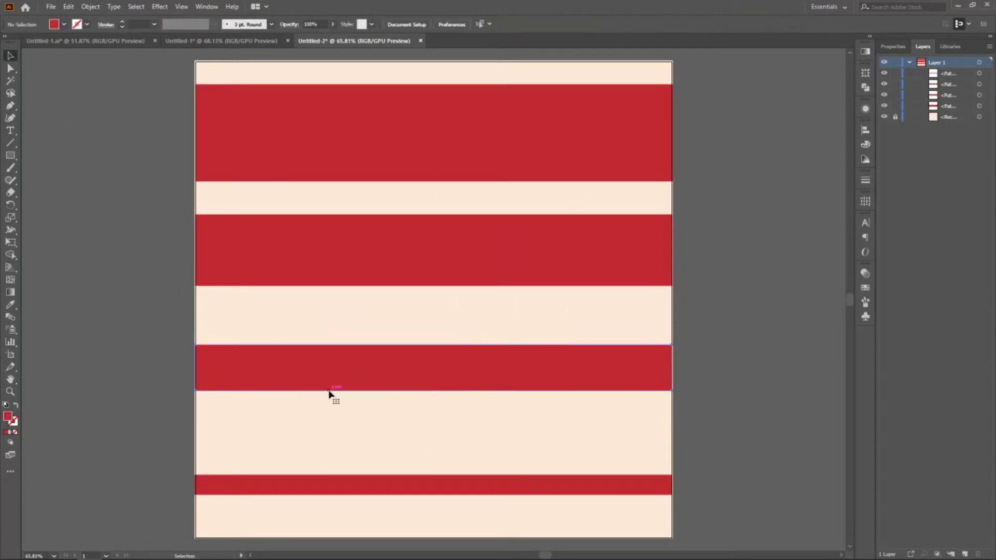
pyautogui.moveTo(329, 383); pyautogui.dragTo(329, 411)
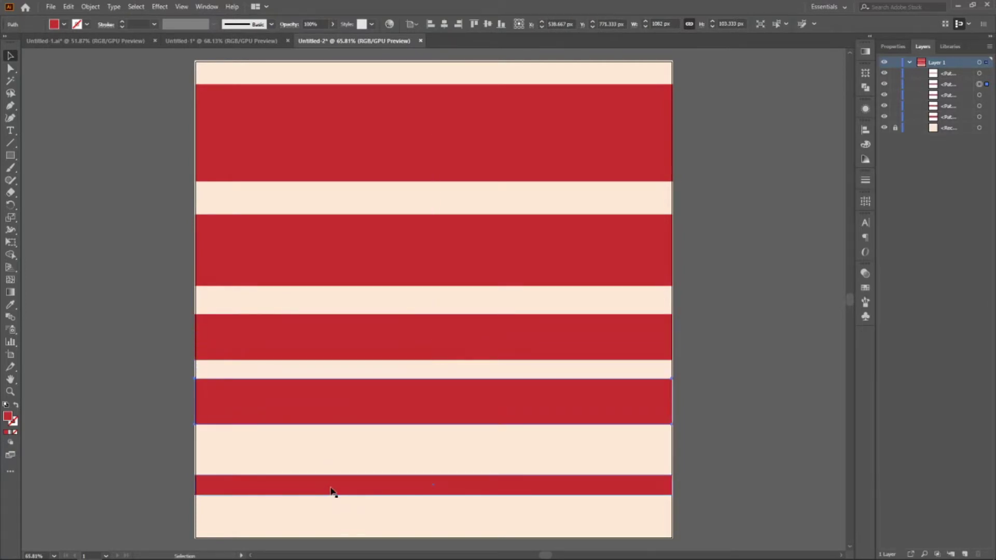
pyautogui.moveTo(332, 492); pyautogui.dragTo(331, 458)
pyautogui.click(151, 271)
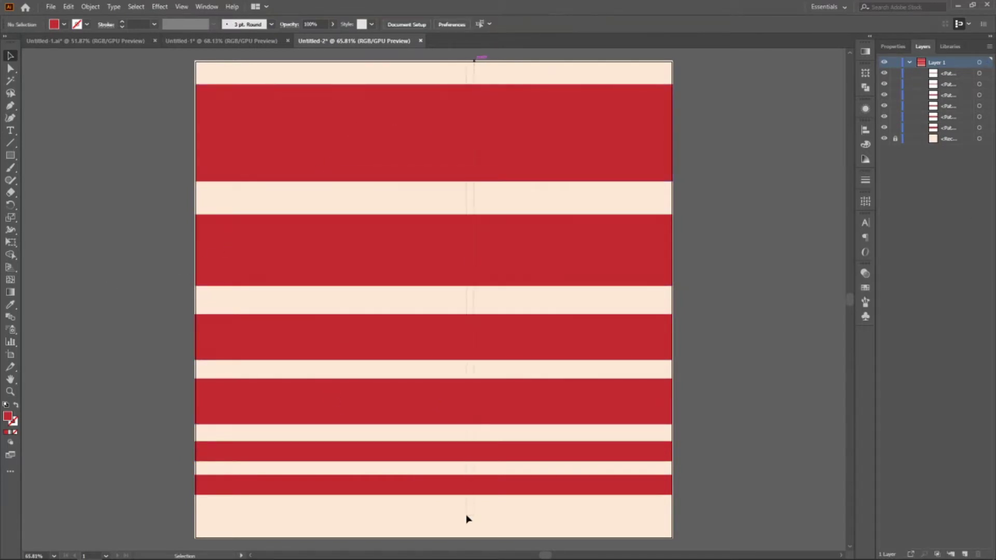
# Step: Group all the red stripes and lock the group
pyautogui.hotkey('ctrl', 'a')
pyautogui.rightClick(509, 240)
pyautogui.click(604, 296)
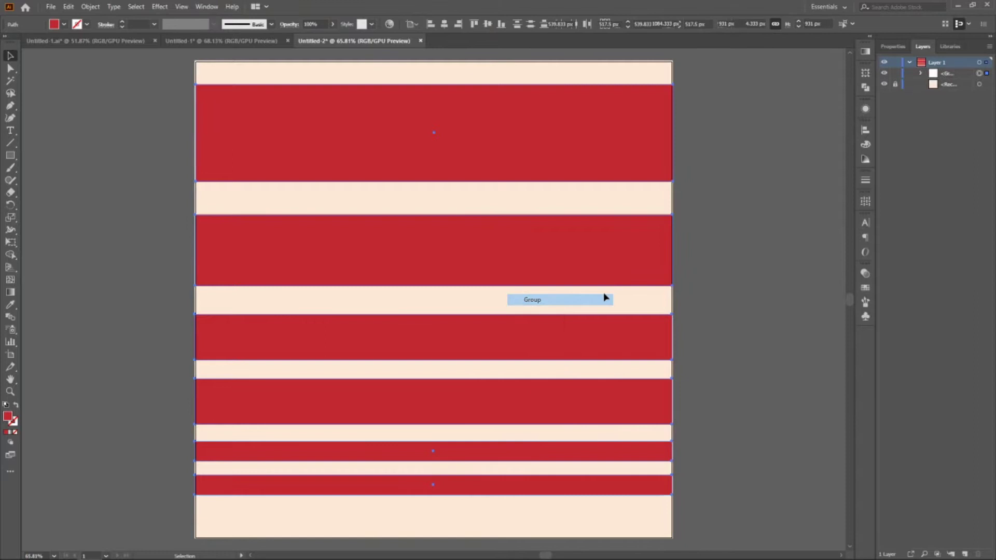
pyautogui.click(896, 73)
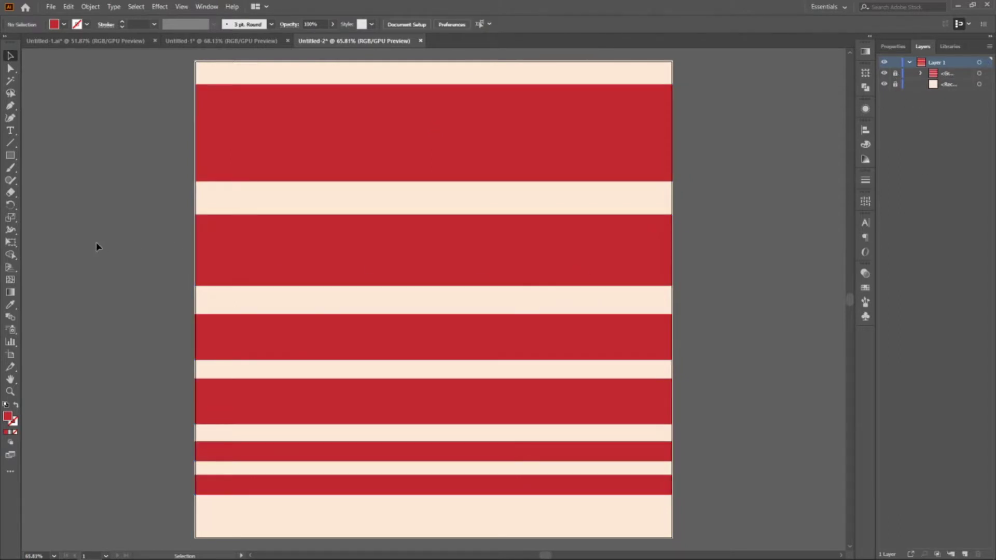
# Step: Draw a closed red trapezoid about 223 by 199 px with the Pen tool over the artboard's lower-right stripes, narrow end up
pyautogui.click(9, 106)
pyautogui.click(565, 364)
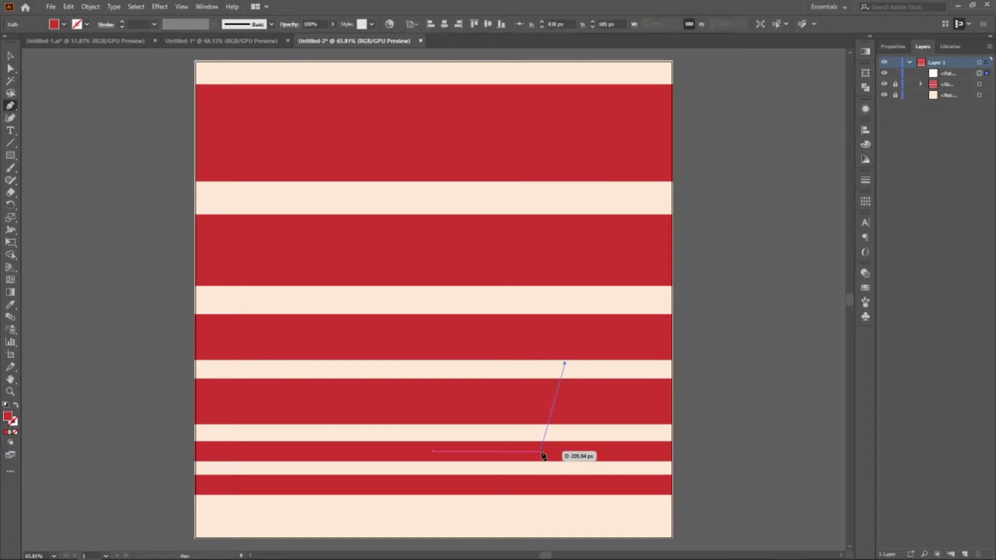
pyautogui.click(542, 452)
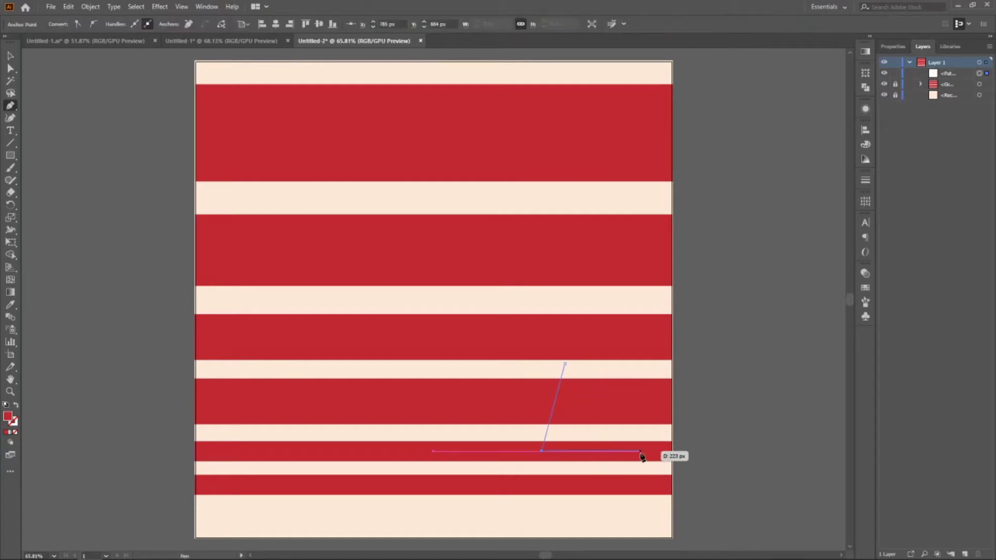
pyautogui.click(641, 452)
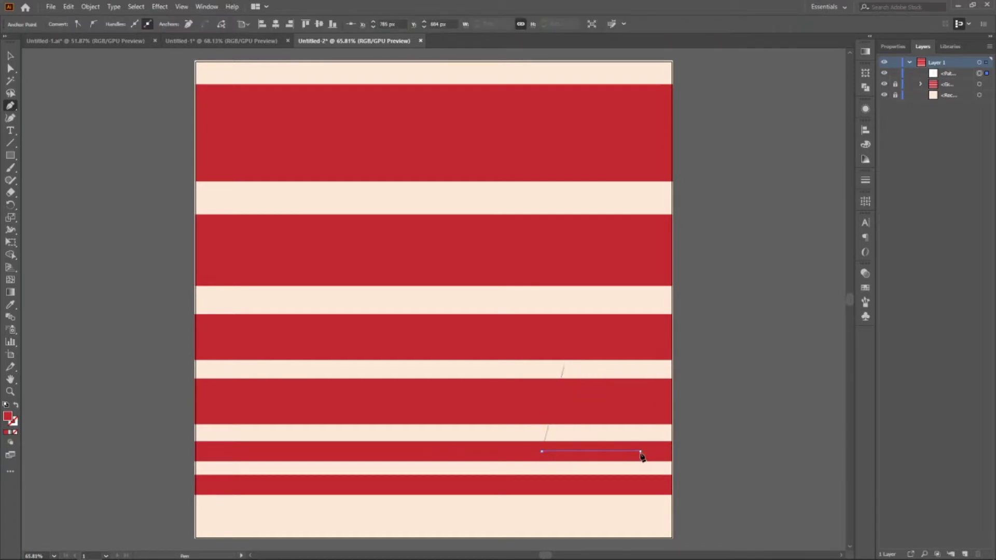
pyautogui.click(602, 364)
pyautogui.click(566, 365)
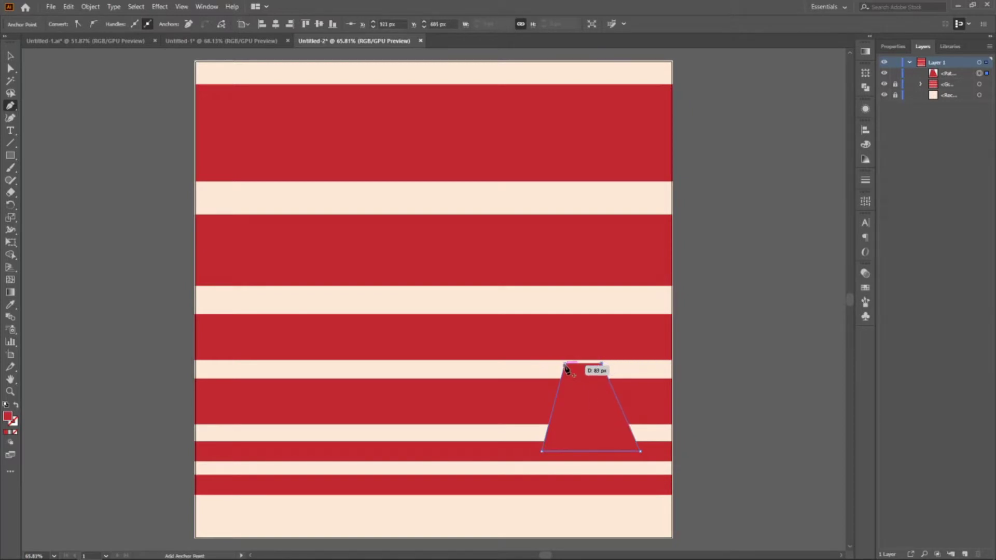
pyautogui.click(566, 365)
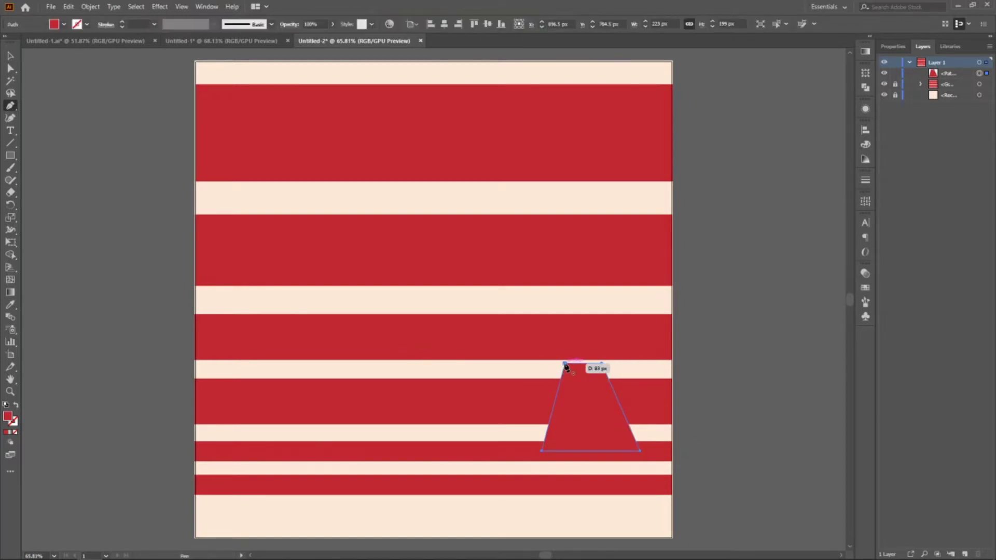
pyautogui.press('v')
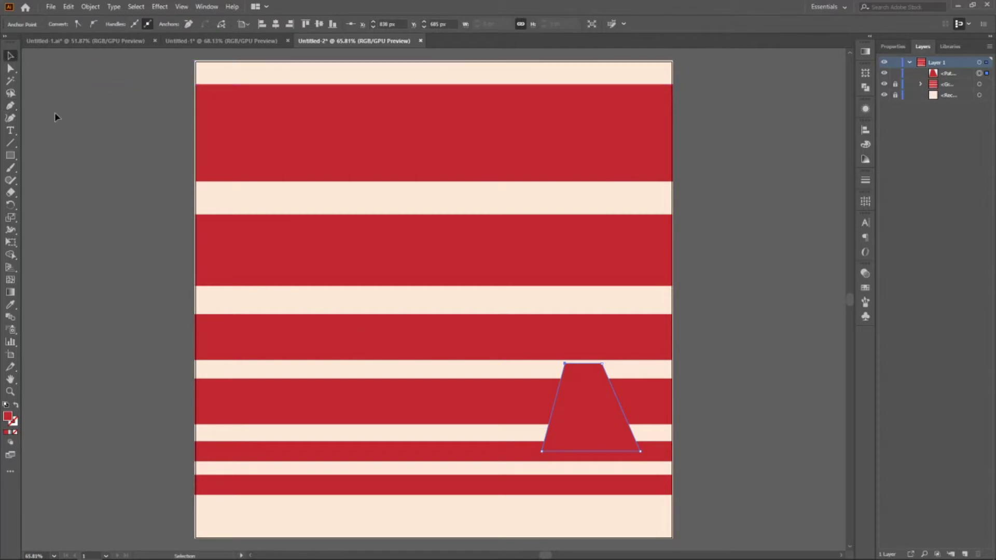
pyautogui.click(629, 500)
pyautogui.click(583, 427)
# Step: Draw a thin bar about 249 by 23 px across the trapezoid's base and fill it with the background's cream colour
pyautogui.click(10, 155)
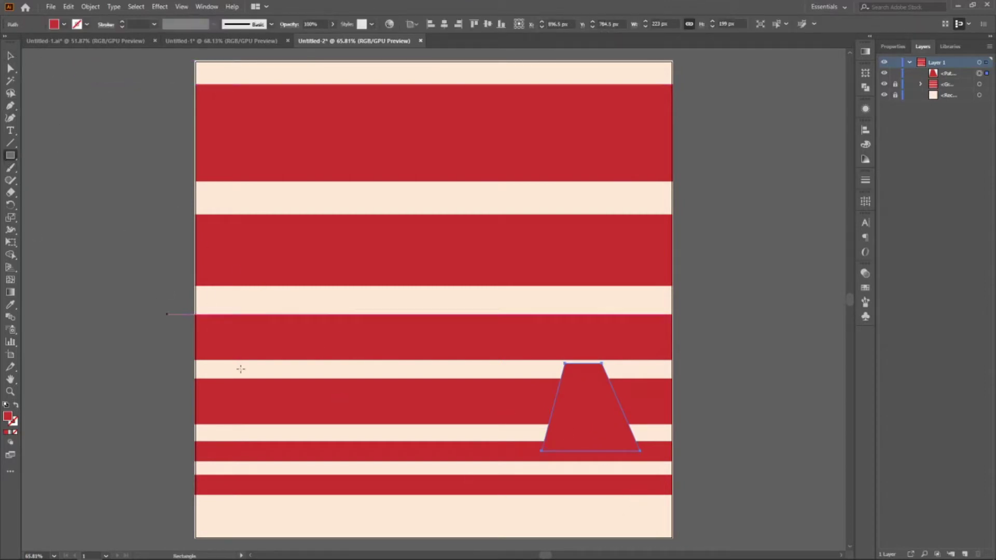
pyautogui.moveTo(535, 434); pyautogui.dragTo(646, 444)
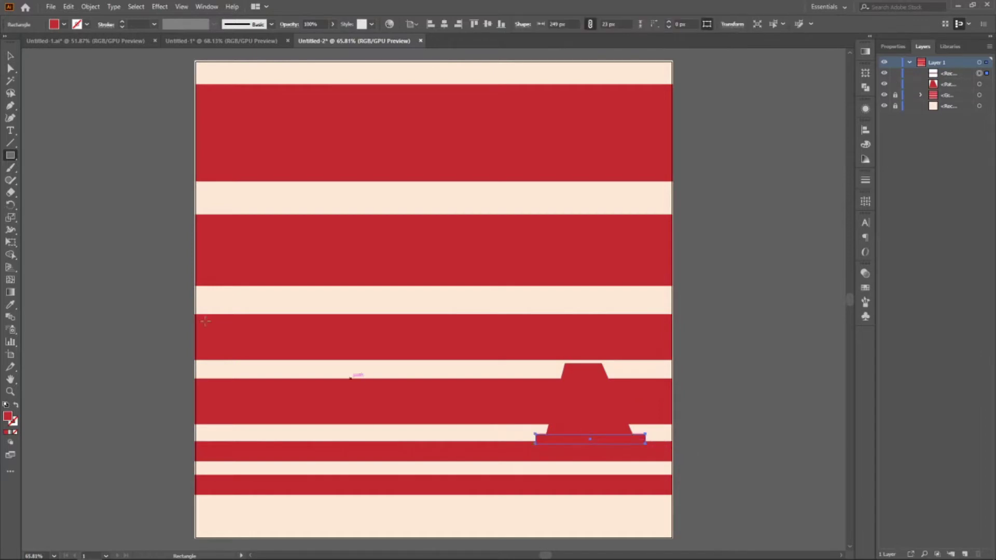
pyautogui.click(11, 305)
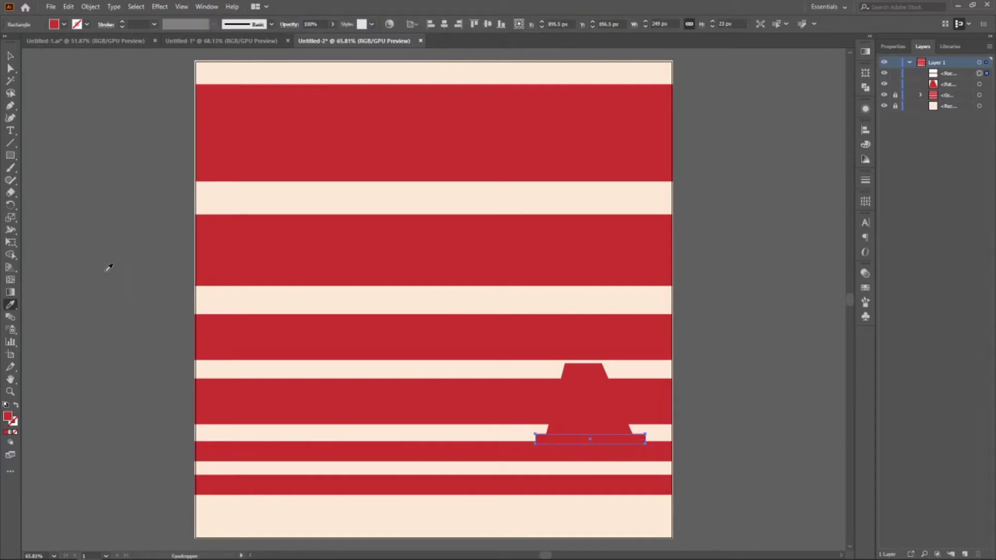
pyautogui.click(268, 190)
pyautogui.click(10, 56)
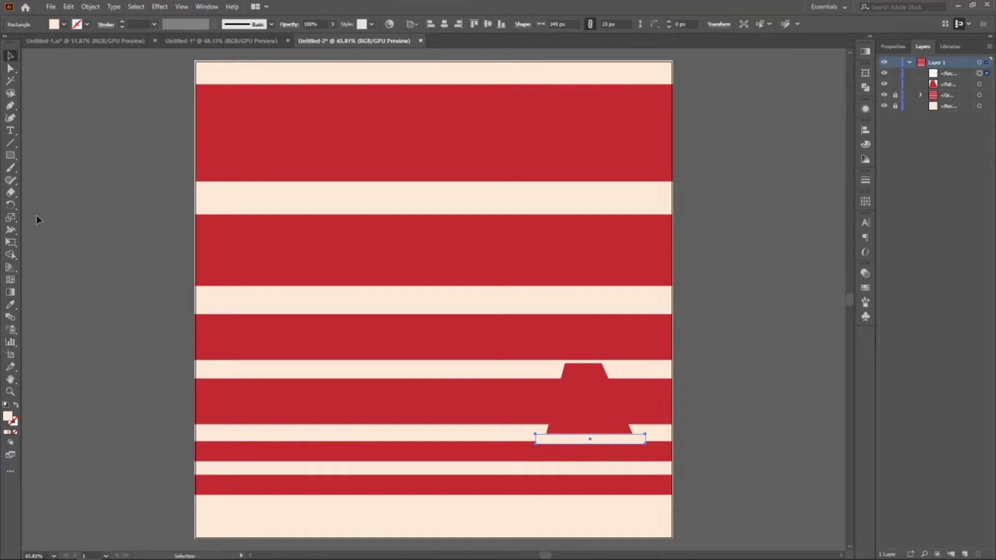
# Step: Duplicate the cream bar upward at equal spacing to place three copies across the trapezoid
pyautogui.click(38, 218)
pyautogui.click(620, 440)
pyautogui.moveTo(623, 446); pyautogui.dragTo(621, 430)
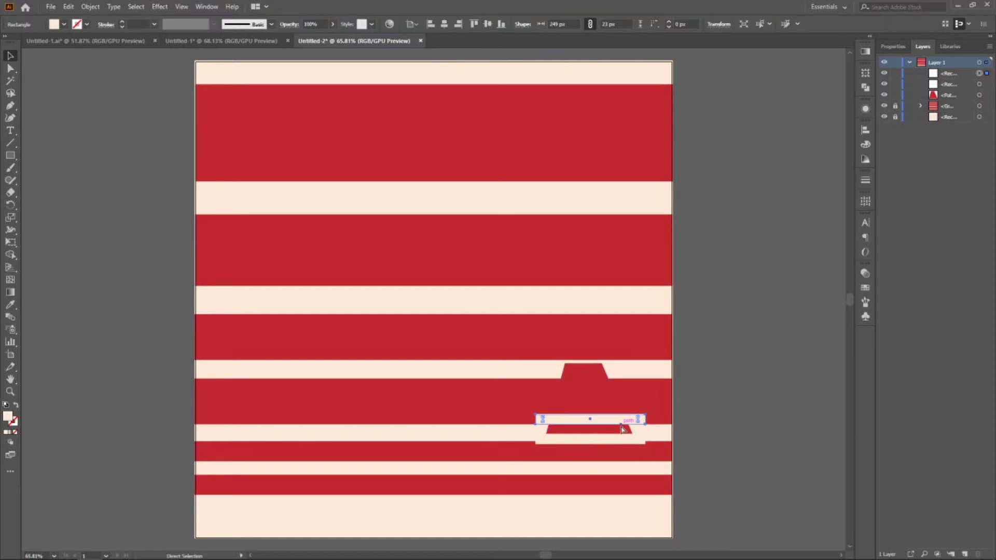
pyautogui.hotkey('ctrl', 'd')
pyautogui.hotkey('ctrl', 'd')
pyautogui.hotkey('ctrl', 'd')
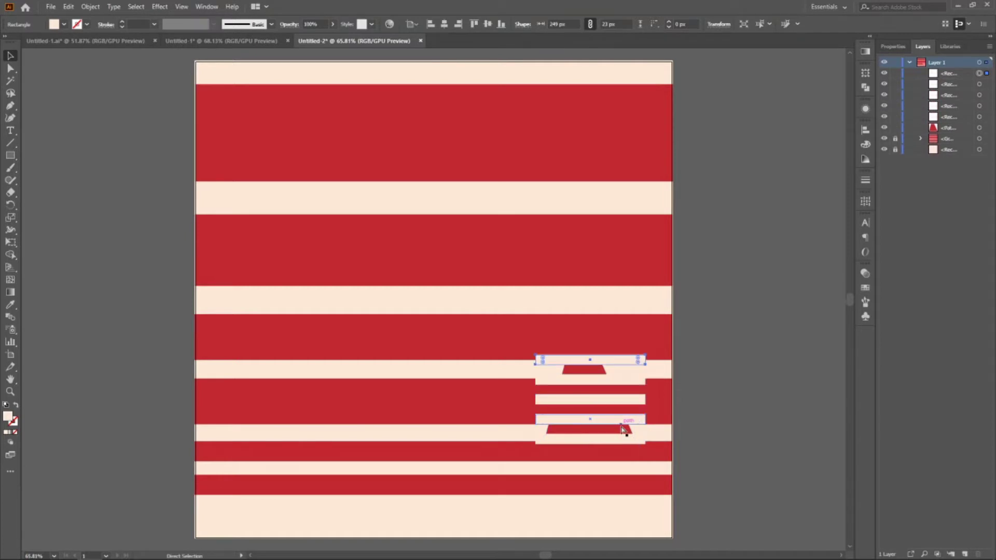
pyautogui.hotkey('ctrl', 'z')
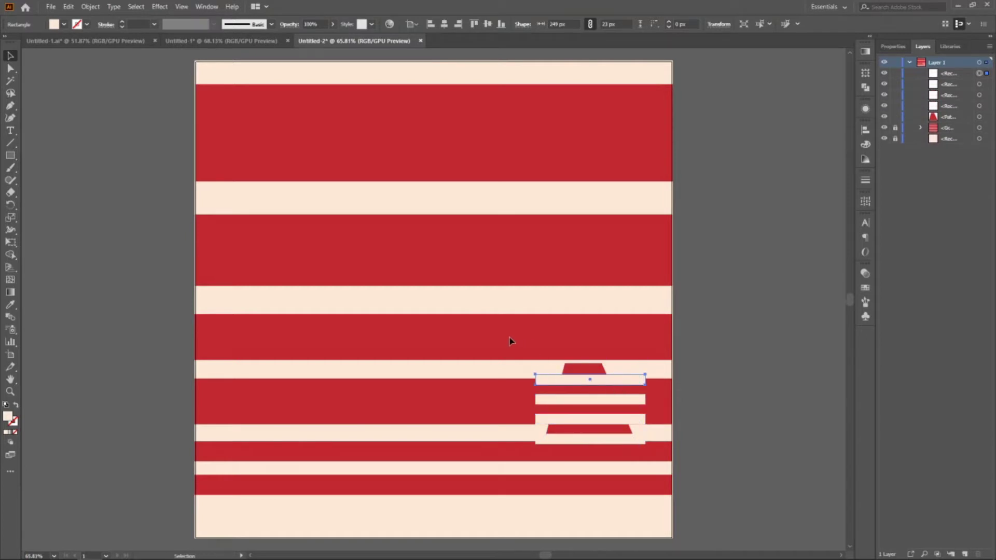
# Step: Select the trapezoid and all cream bars and apply the Pathfinder Divide operation
pyautogui.moveTo(659, 509); pyautogui.dragTo(659, 509)
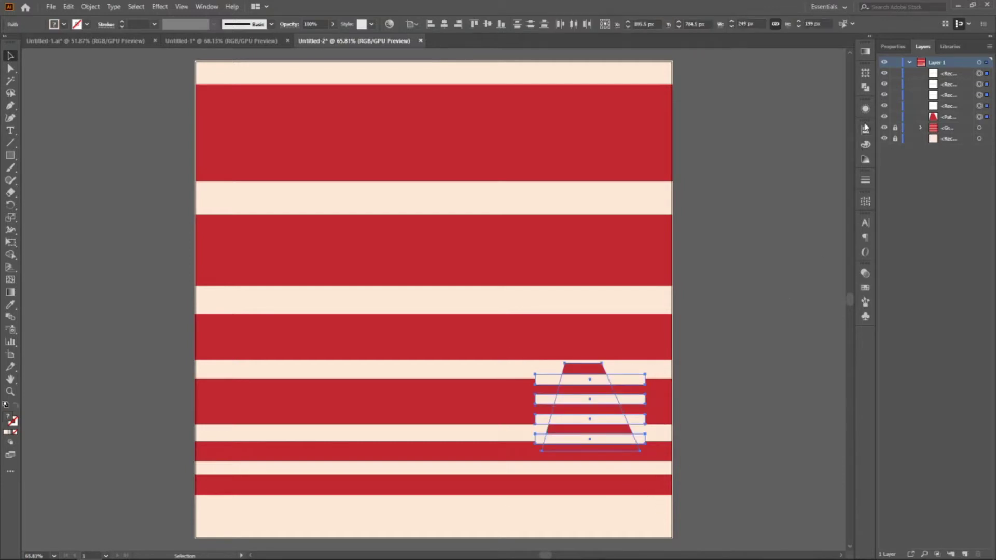
pyautogui.click(865, 87)
pyautogui.click(745, 124)
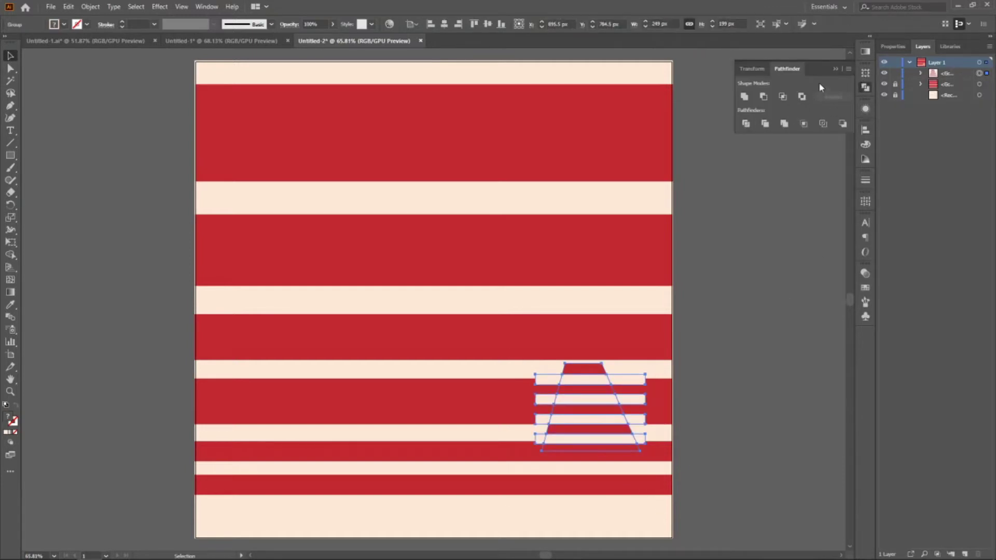
pyautogui.click(836, 67)
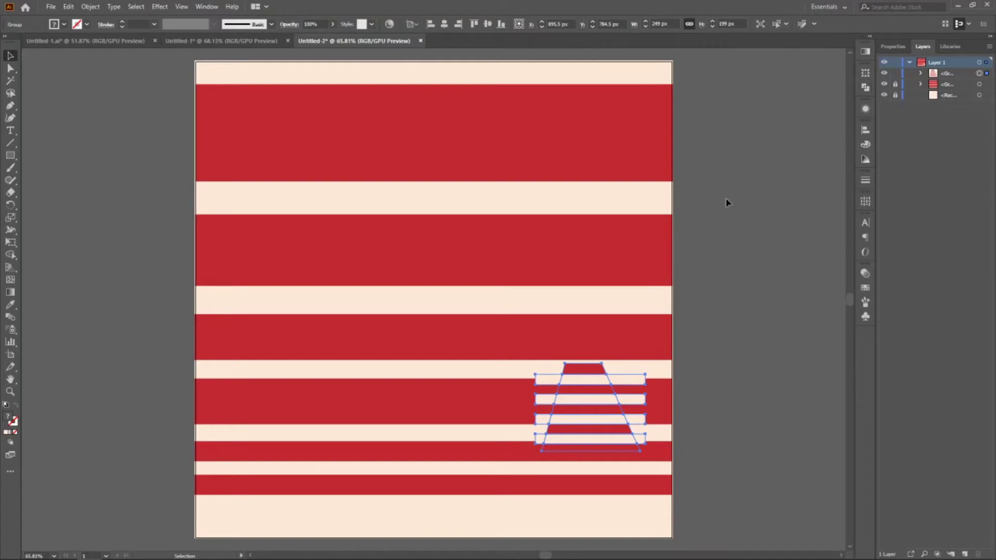
# Step: Ungroup the divided artwork and delete the cream bar pieces that stick out past the trapezoid's left side
pyautogui.rightClick(571, 207)
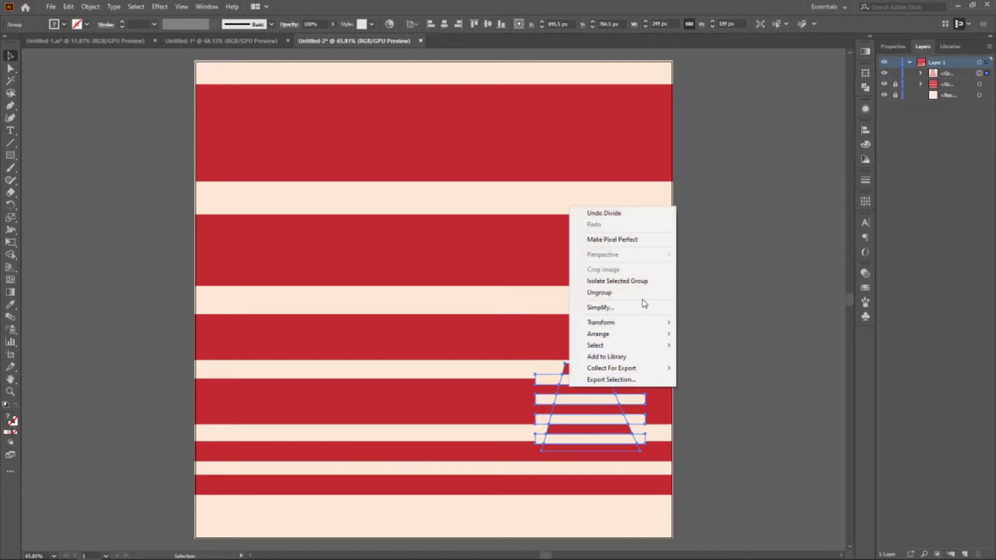
pyautogui.click(623, 292)
pyautogui.click(513, 362)
pyautogui.moveTo(535, 434); pyautogui.dragTo(544, 435)
pyautogui.press('Delete')
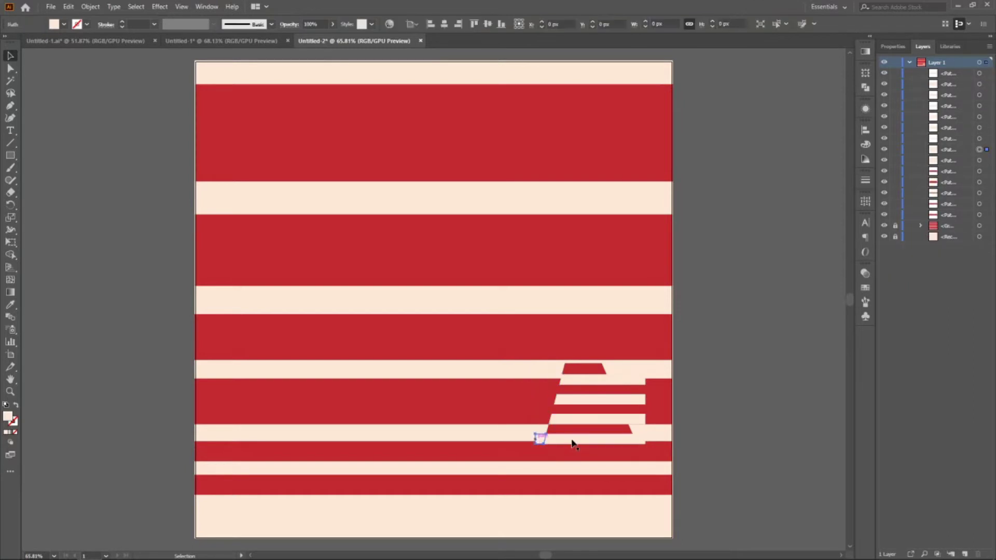
pyautogui.press('Delete')
# Step: Delete the cream pieces beyond the trapezoid's right side together with the lowest cream bar, keeping the red base strip
pyautogui.moveTo(647, 450); pyautogui.dragTo(645, 447)
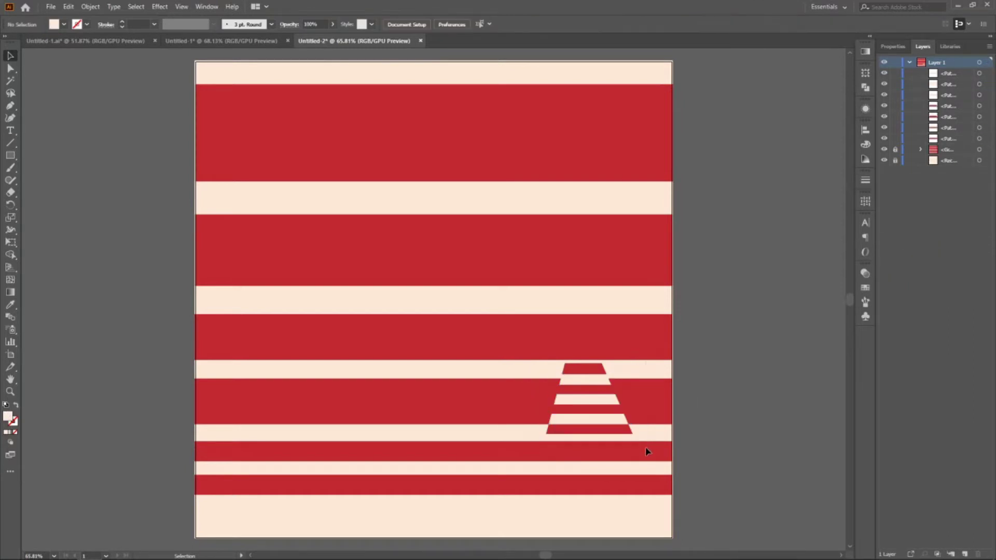
pyautogui.keyDown('shift'); pyautogui.click(634, 450); pyautogui.keyUp('shift')
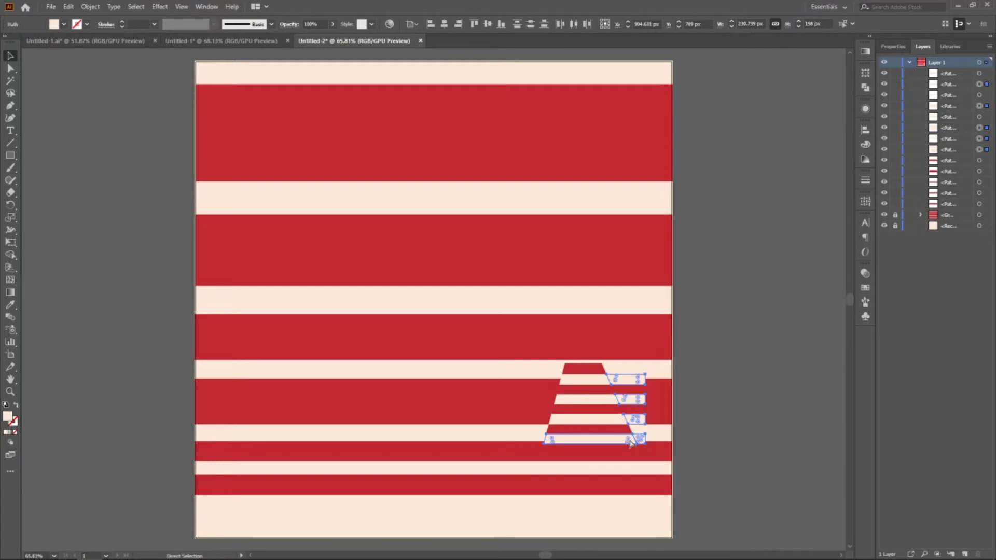
pyautogui.hotkey('ctrl', 'z')
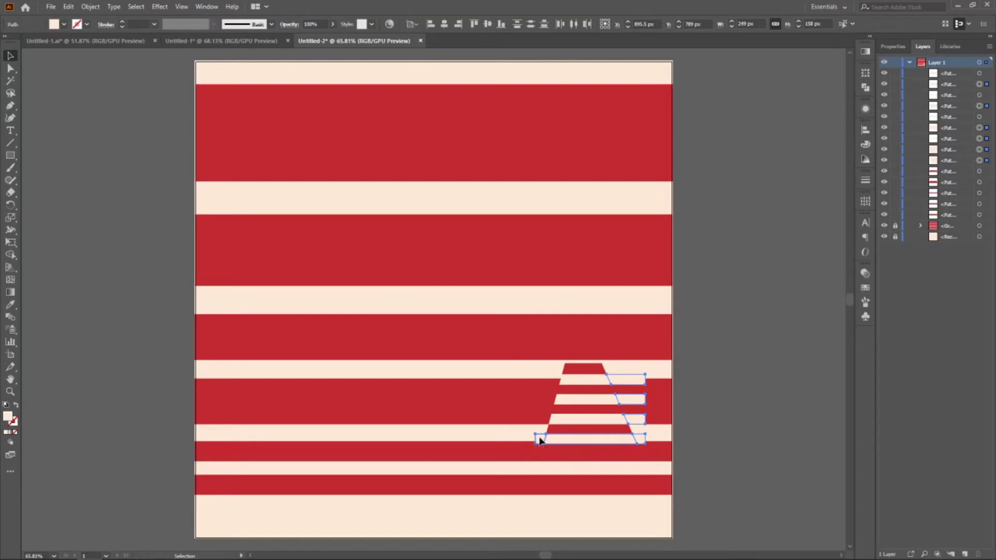
pyautogui.press('Delete')
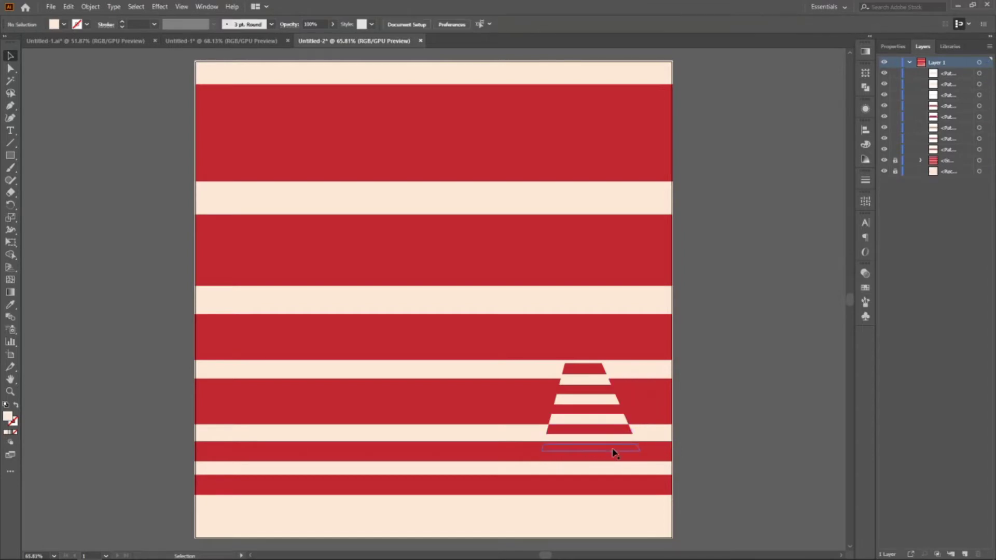
# Step: Select all the remaining trapezoid pieces and group them
pyautogui.click(614, 452)
pyautogui.hotkey('ctrl', 'a')
pyautogui.rightClick(573, 407)
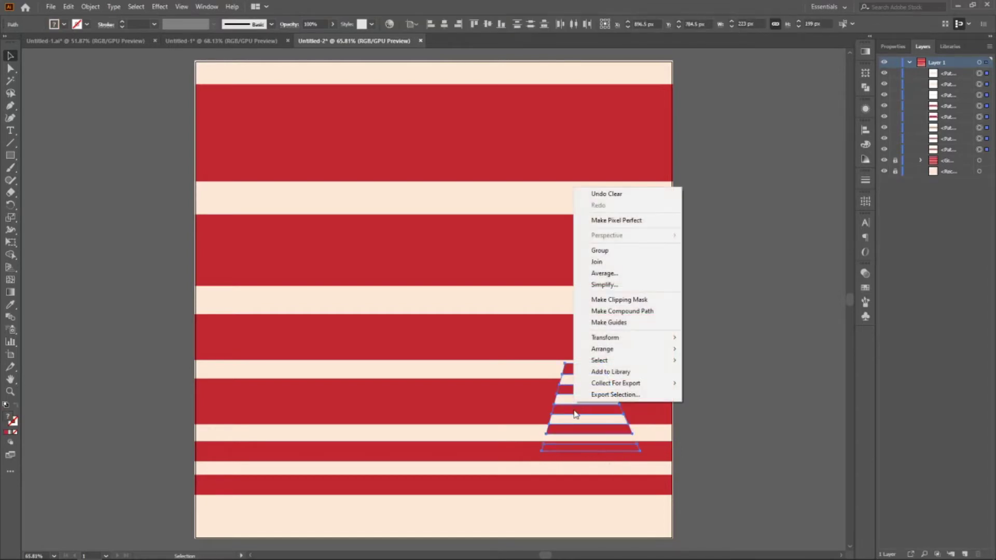
pyautogui.click(650, 254)
pyautogui.click(337, 384)
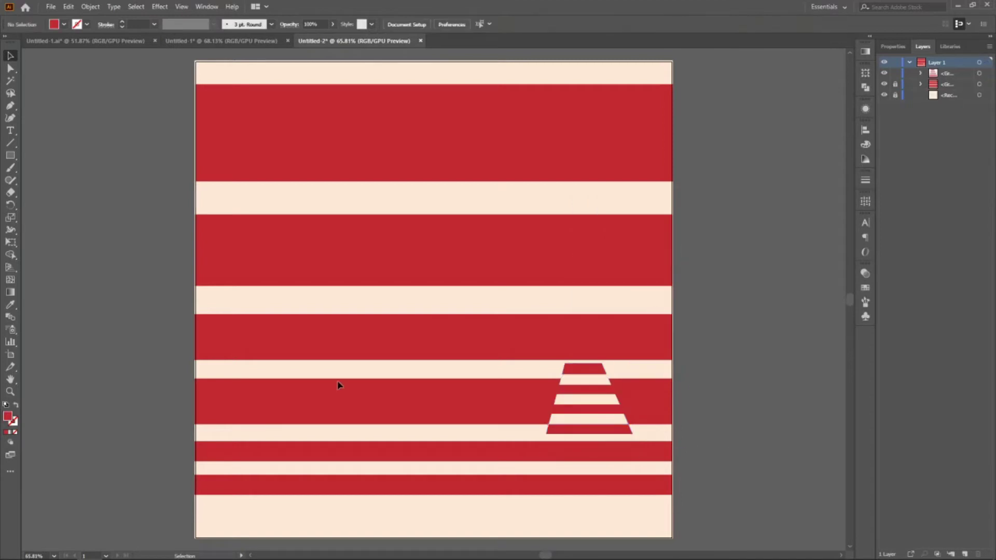
# Step: Draw a rectangle about 118 by 37 px on the trapezoid's narrow end and fill it with the background's cream colour
pyautogui.click(15, 157)
pyautogui.moveTo(556, 346); pyautogui.dragTo(608, 363)
pyautogui.click(10, 304)
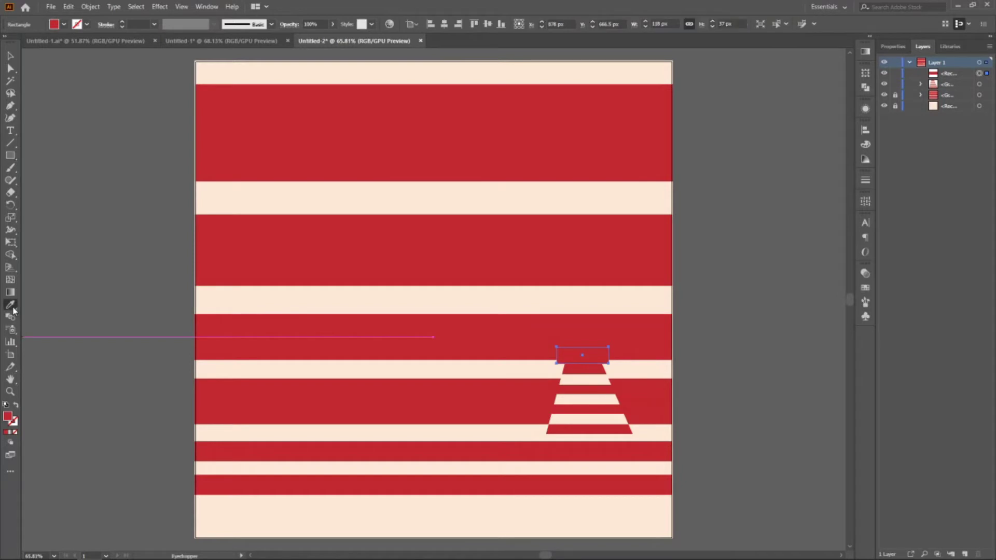
pyautogui.click(242, 305)
pyautogui.click(10, 55)
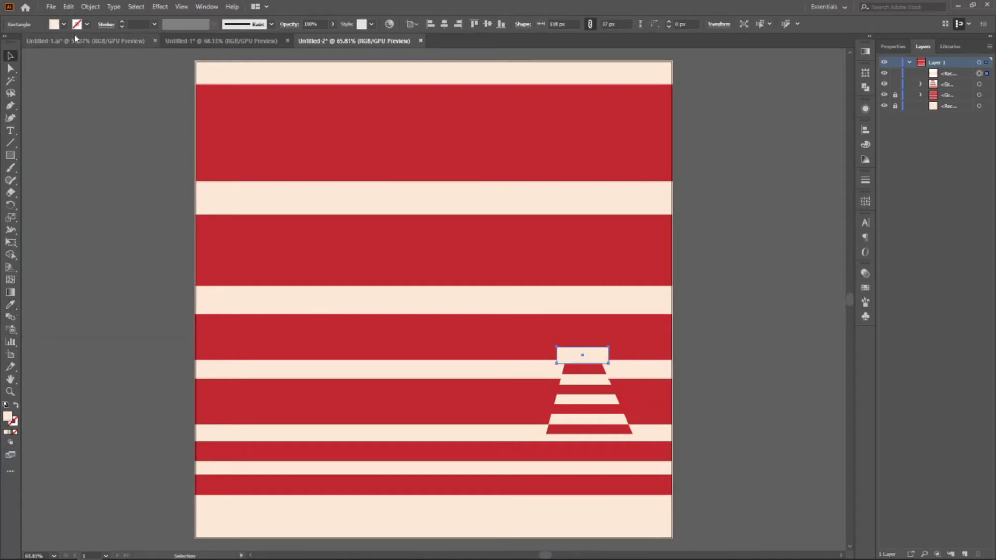
# Step: Apply the Patchwork texture effect to the cream rectangle with Square Size 4 and Relief 17
pyautogui.click(159, 7)
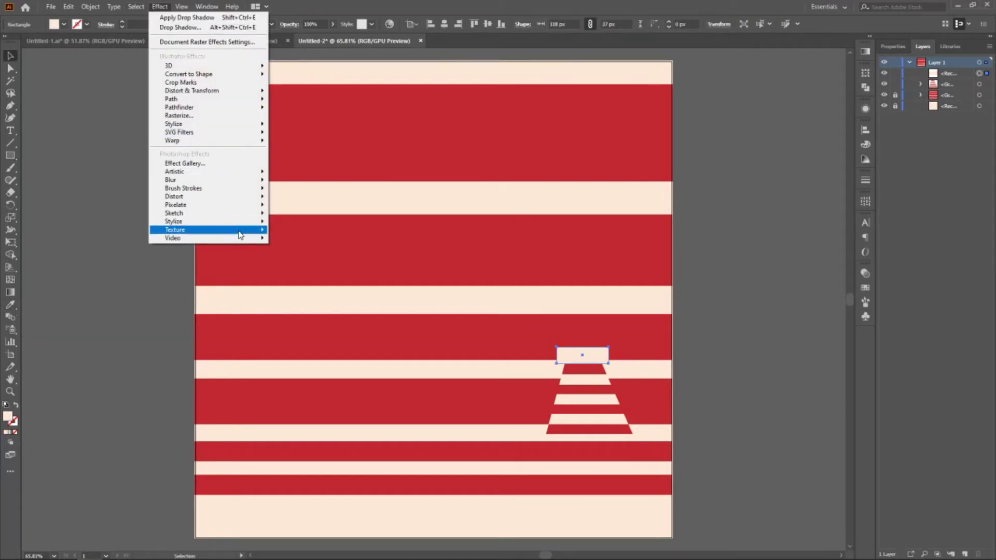
pyautogui.moveTo(208, 230)
pyautogui.click(332, 266)
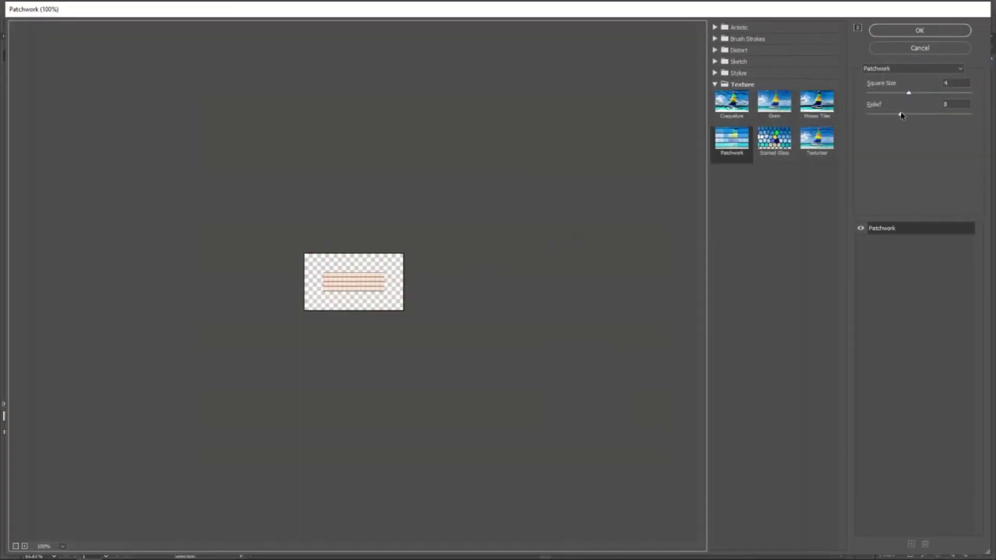
pyautogui.moveTo(901, 115); pyautogui.dragTo(937, 117)
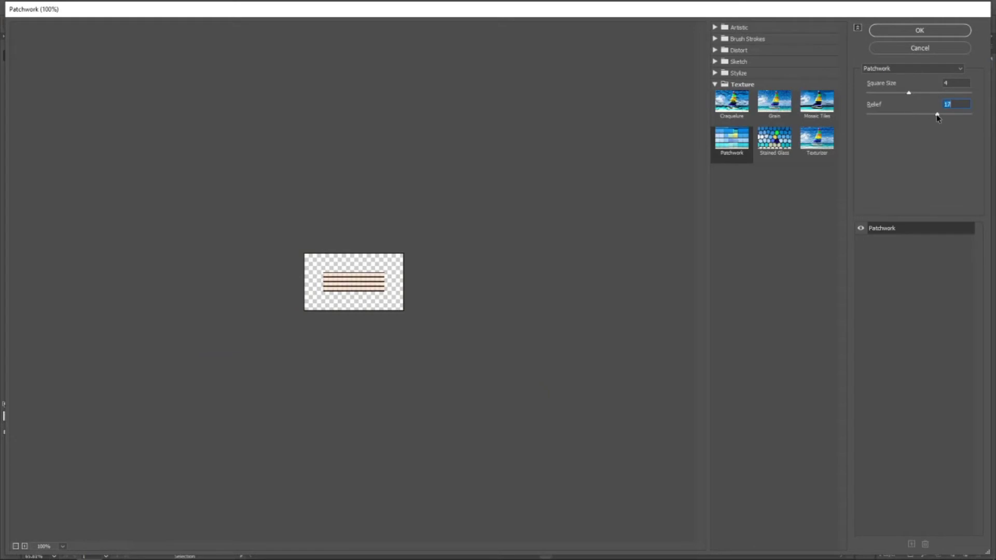
pyautogui.click(961, 30)
pyautogui.click(660, 402)
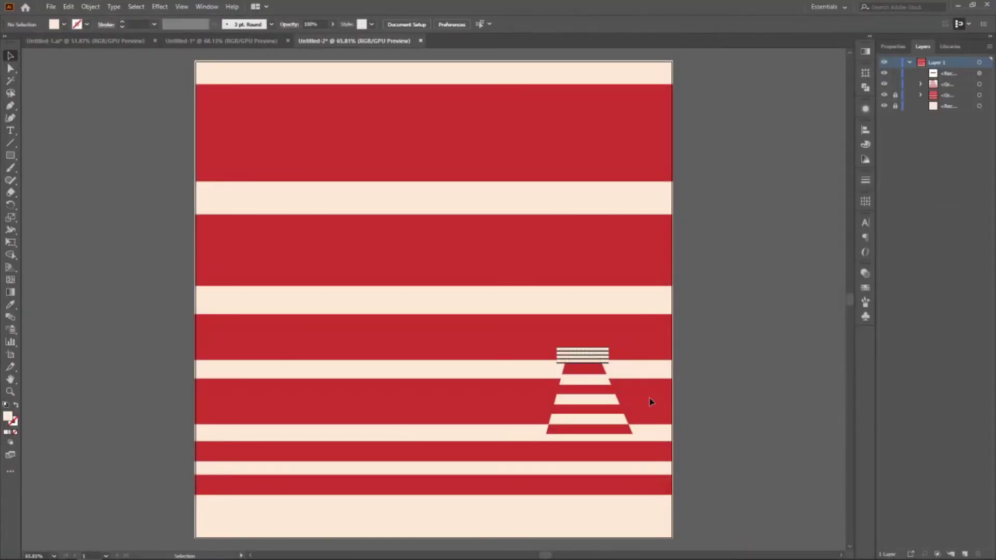
# Step: Draw a closed cream triangle about 198 by 66 px with the Pen tool as a roof over the patterned rectangle
pyautogui.press('p')
pyautogui.click(582, 318)
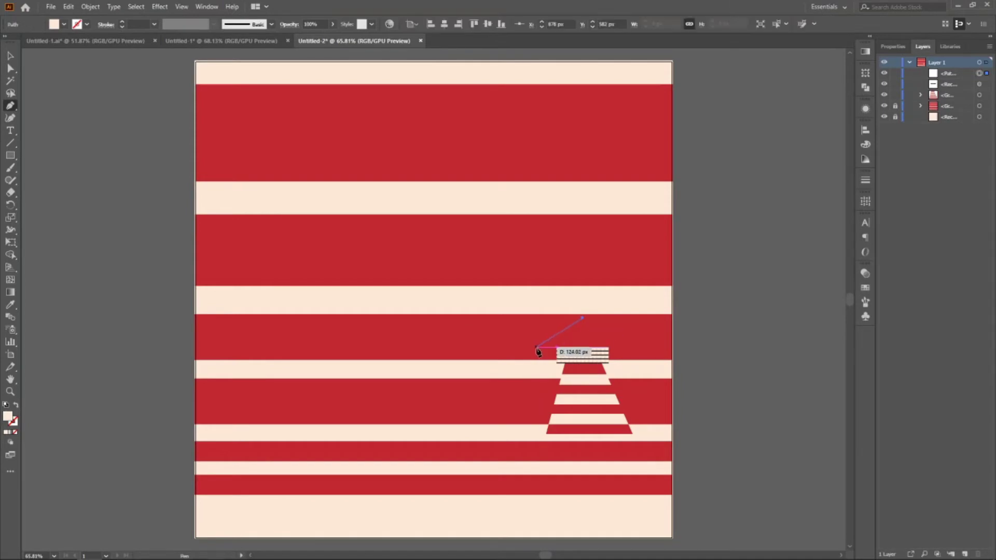
pyautogui.click(536, 347)
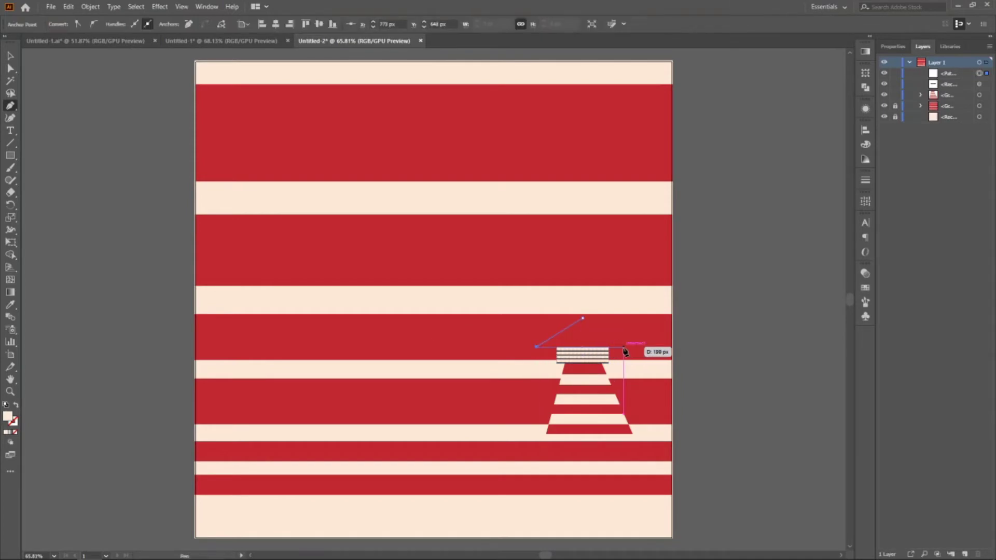
pyautogui.click(624, 347)
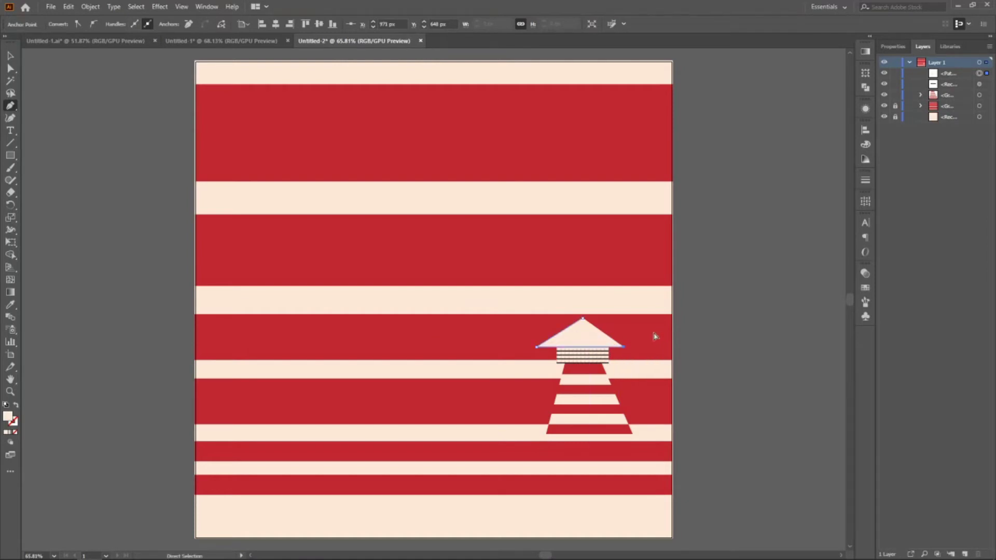
pyautogui.click(582, 318)
pyautogui.press('v')
pyautogui.click(175, 253)
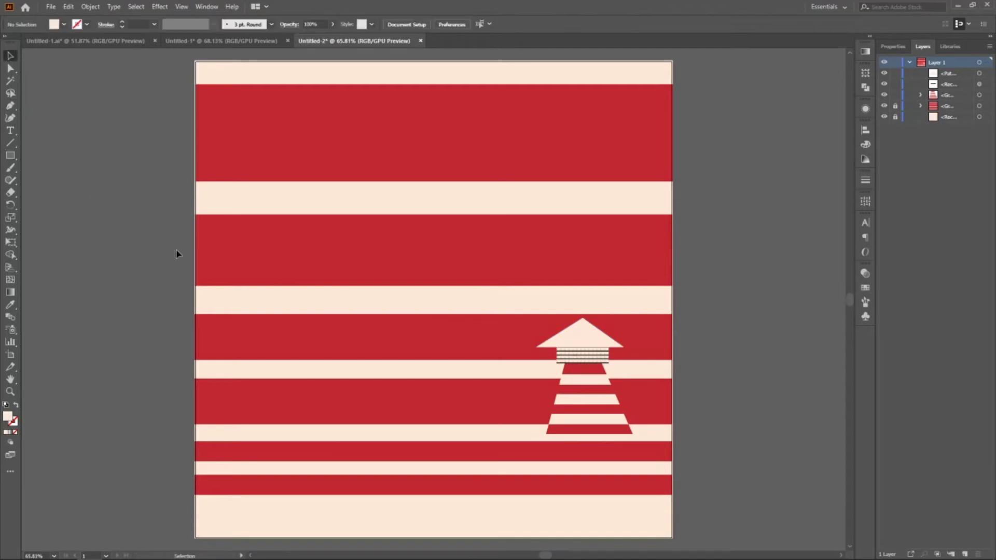
# Step: Try a Multiply drop shadow at 75% opacity, 0 px X offset, 5 px Y offset and 5 px blur on the tower, rectangle and roof
pyautogui.click(583, 372)
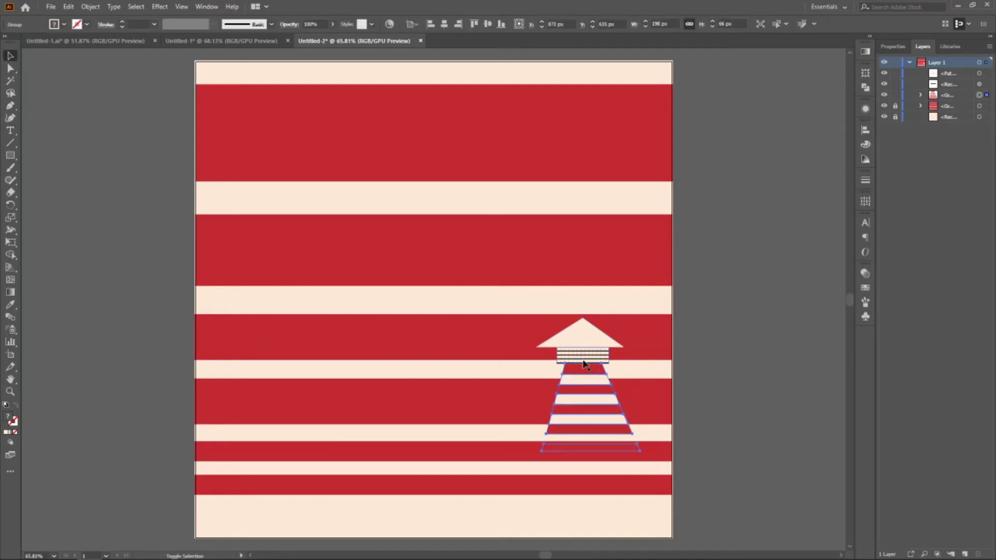
pyautogui.keyDown('shift'); pyautogui.click(584, 357); pyautogui.keyUp('shift')
pyautogui.keyDown('shift'); pyautogui.click(586, 329); pyautogui.keyUp('shift')
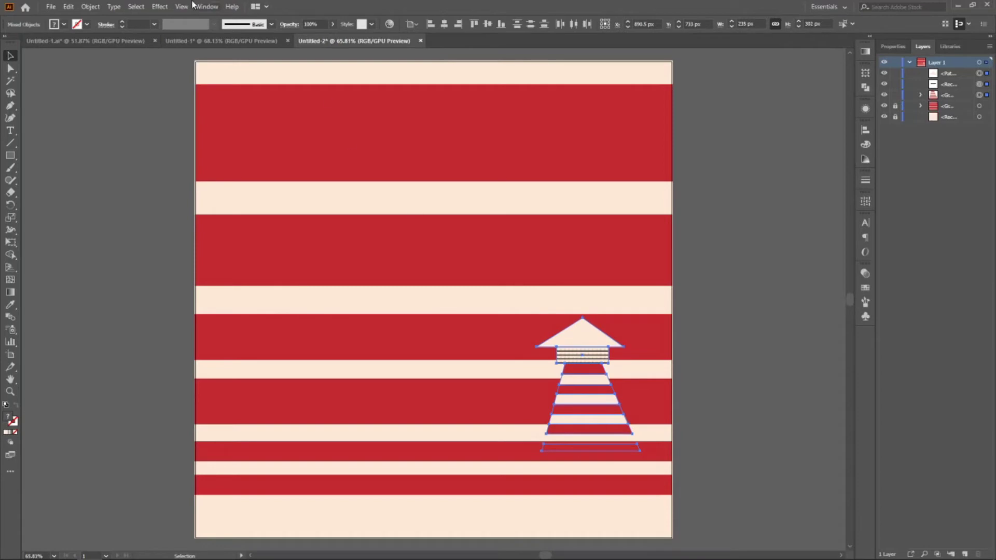
pyautogui.click(159, 6)
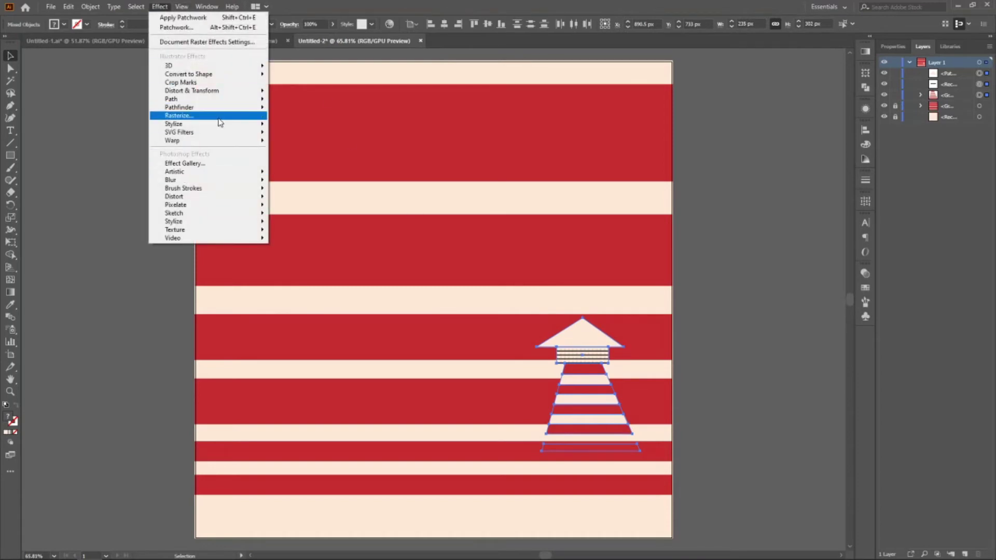
pyautogui.moveTo(223, 124)
pyautogui.click(318, 127)
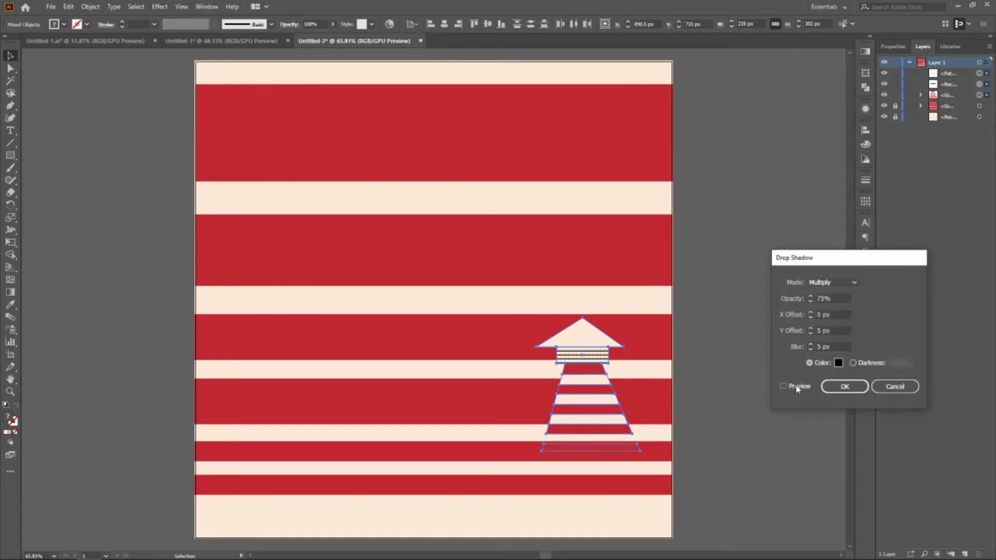
pyautogui.click(797, 389)
pyautogui.click(845, 386)
pyautogui.click(512, 260)
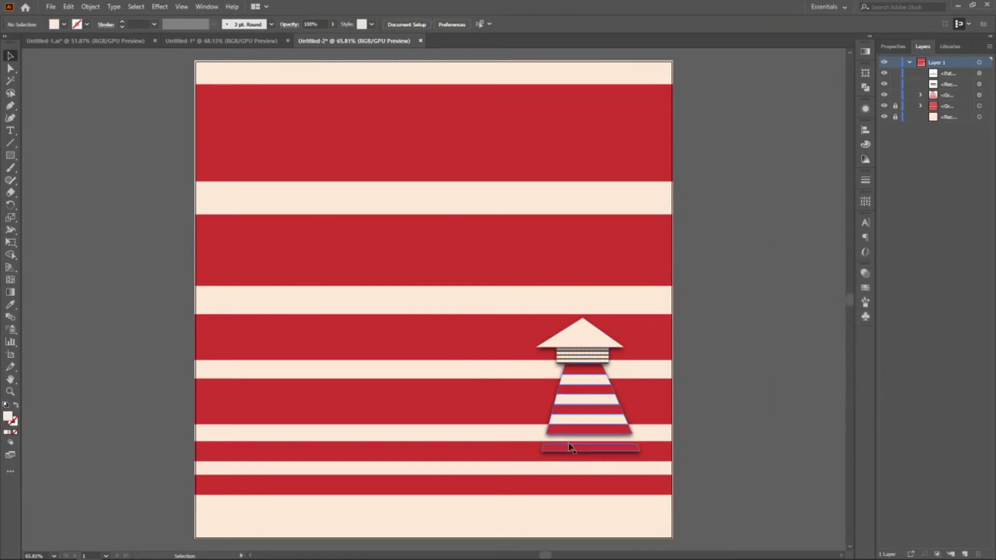
pyautogui.hotkey('ctrl', 'a')
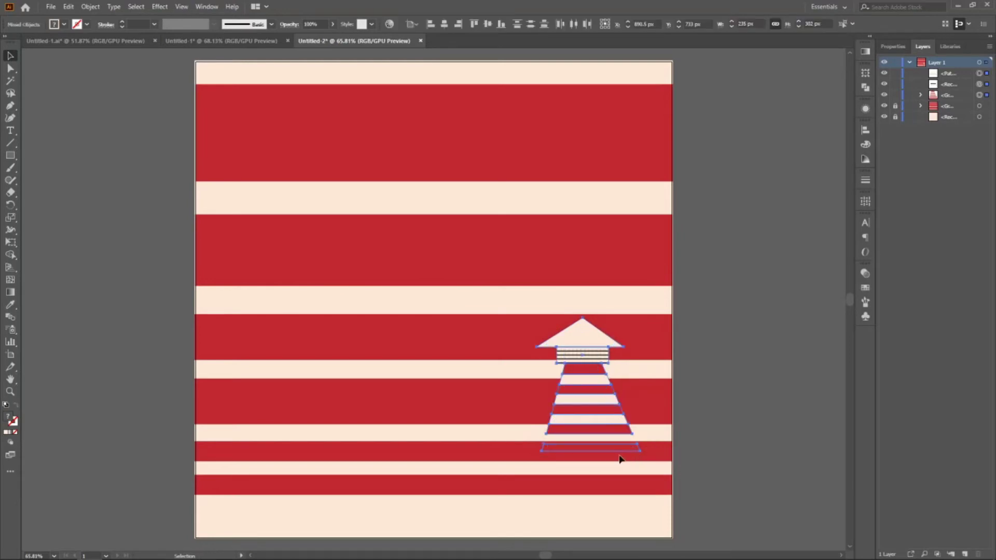
# Step: Ungroup the striped tower and delete the separate red strip below its base
pyautogui.click(583, 429)
pyautogui.rightClick(582, 428)
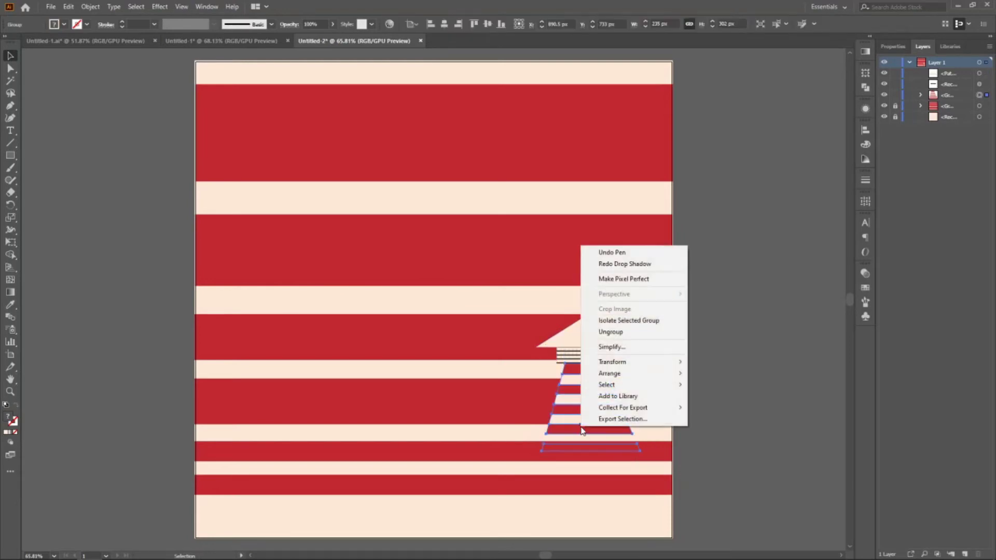
pyautogui.click(639, 332)
pyautogui.click(574, 460)
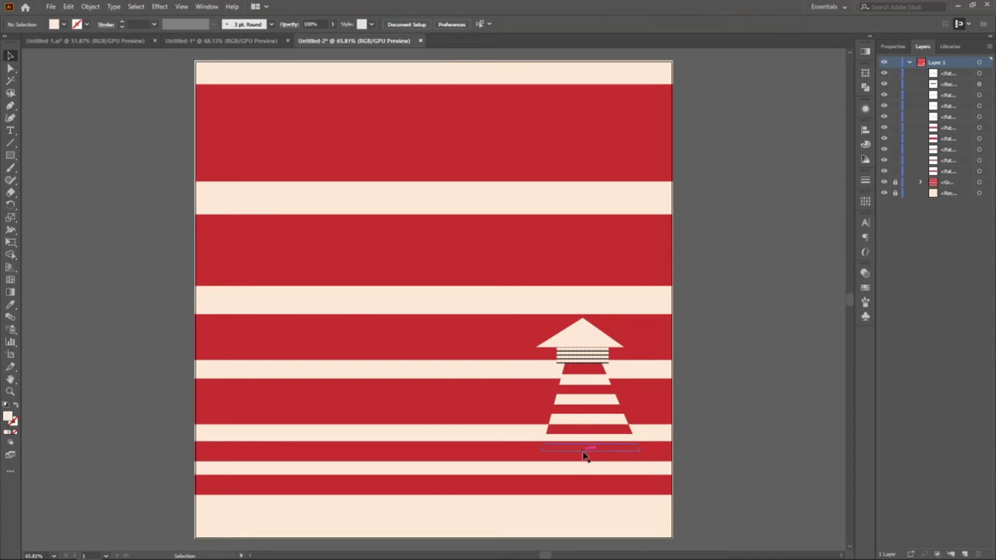
pyautogui.click(587, 449)
pyautogui.press('Delete')
# Step: Apply a Multiply drop shadow at 75% opacity, 0 px X offset, 5 px Y offset and 5 px blur to all lighthouse pieces
pyautogui.moveTo(528, 260); pyautogui.dragTo(627, 474)
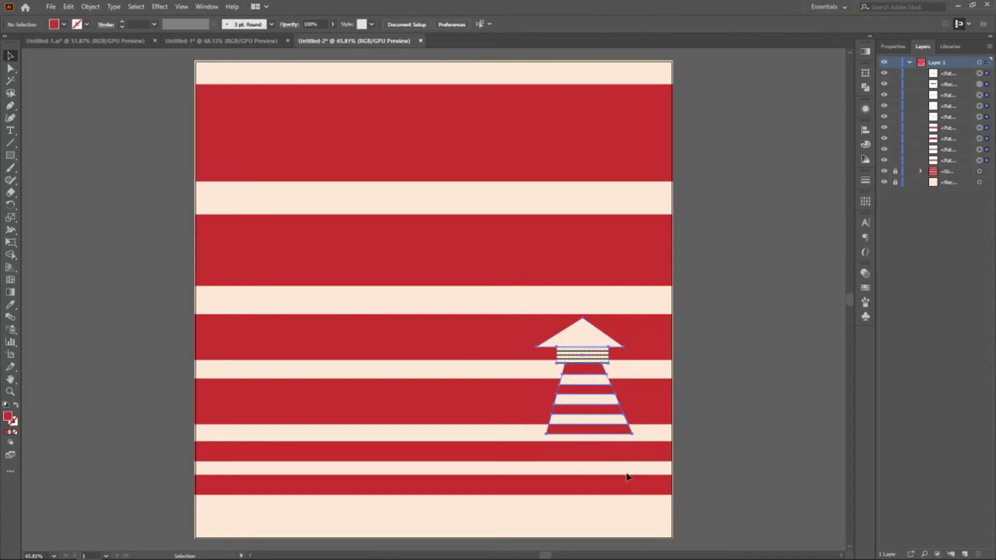
pyautogui.rightClick(582, 402)
pyautogui.click(160, 7)
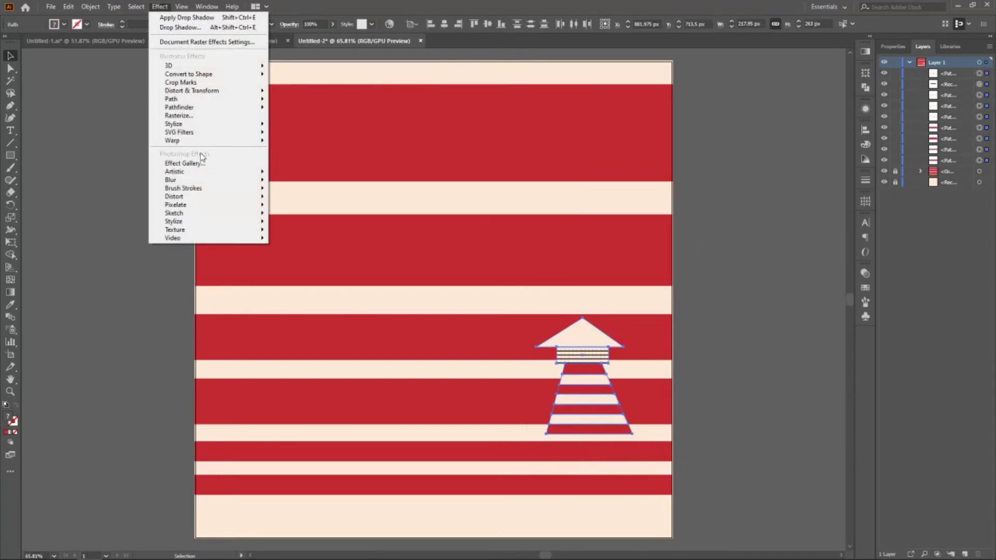
pyautogui.moveTo(207, 122)
pyautogui.click(311, 129)
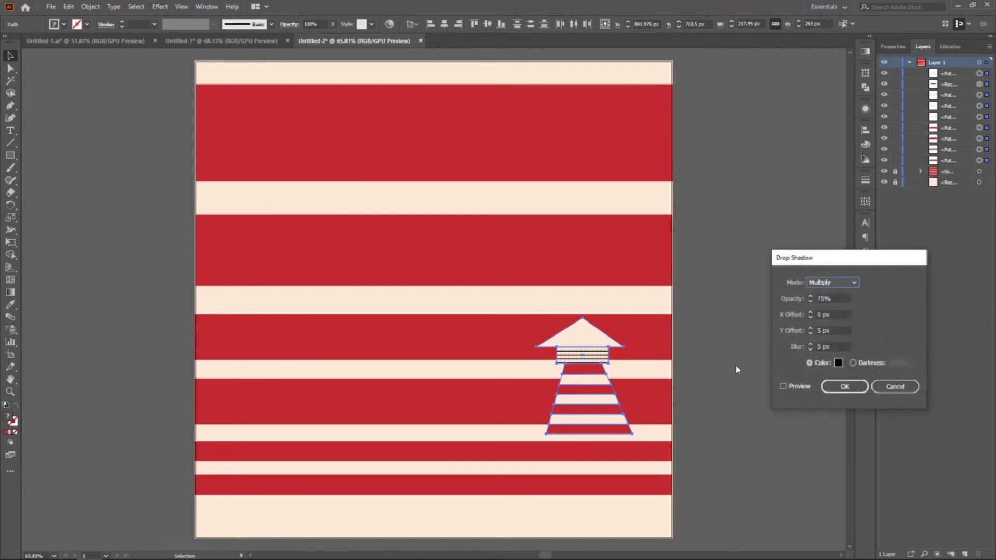
pyautogui.click(783, 386)
pyautogui.click(844, 387)
pyautogui.click(435, 314)
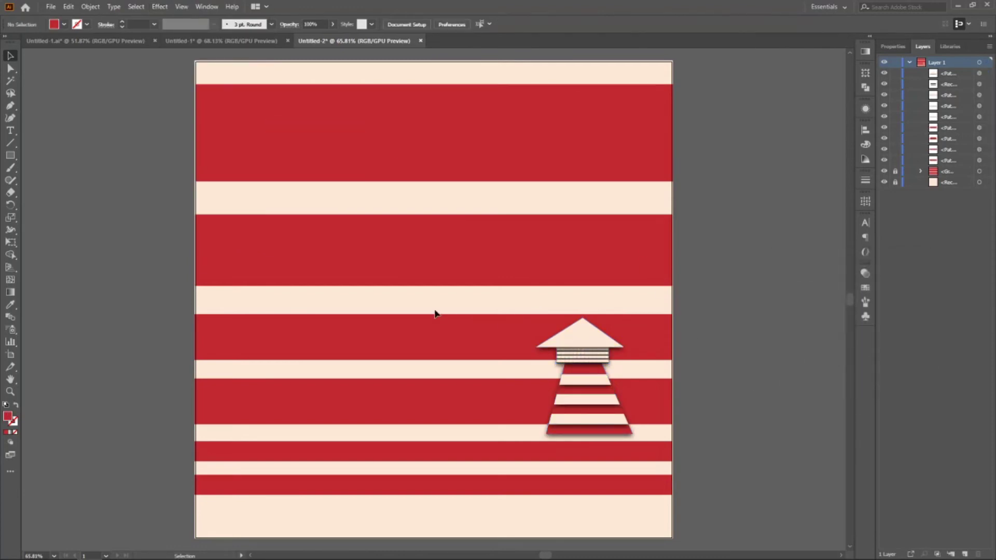
# Step: Nudge the roof triangle slightly to the right above the patterned rectangle
pyautogui.click(592, 345)
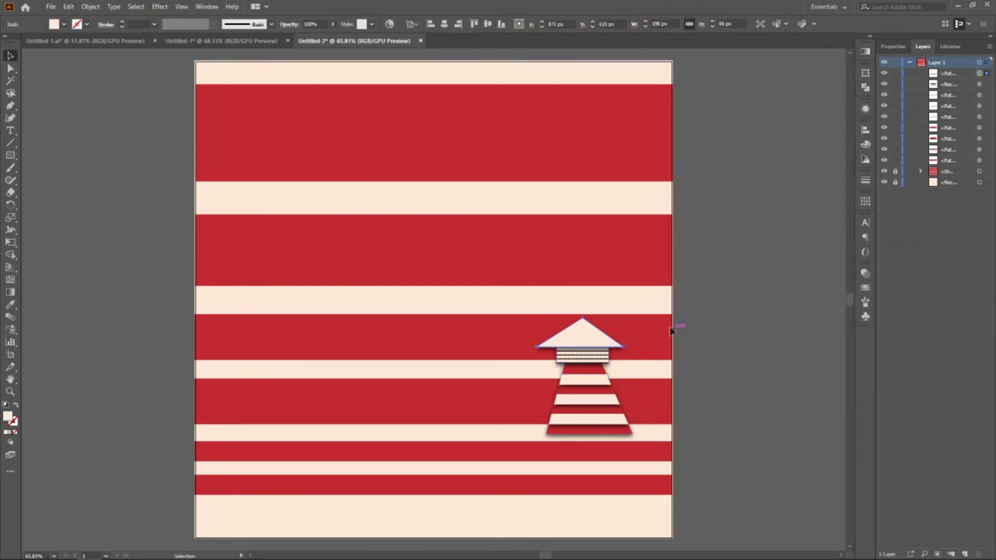
pyautogui.click(433, 303)
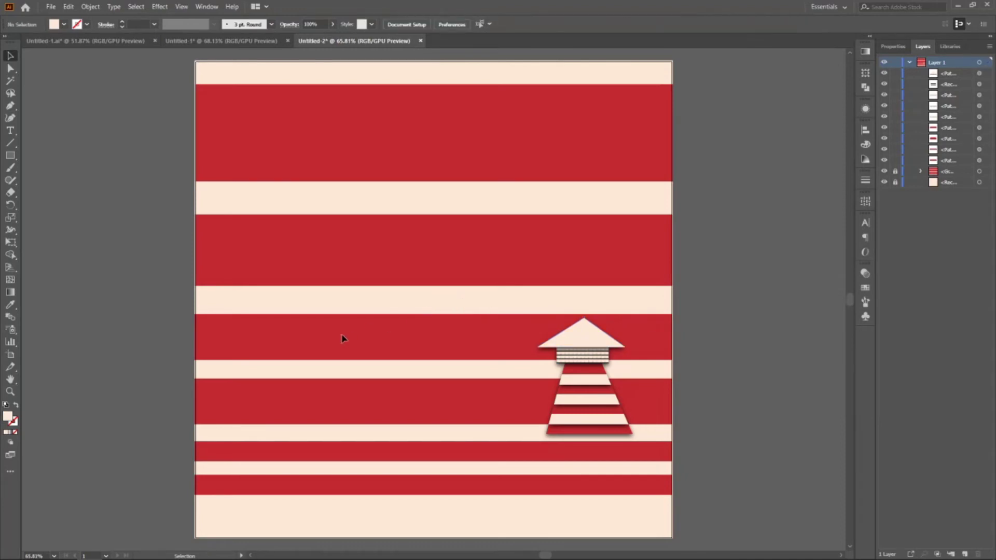
# Step: Draw a triangular light beam with the Pen tool from the patterned rectangle down to the bottom cream area and fill it with the sampled band red
pyautogui.click(10, 105)
pyautogui.click(581, 356)
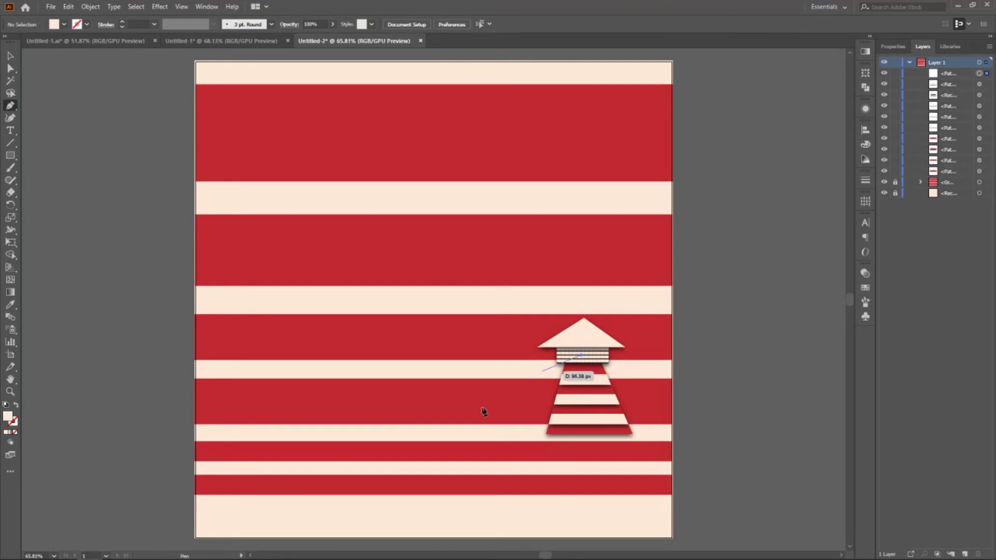
pyautogui.click(304, 519)
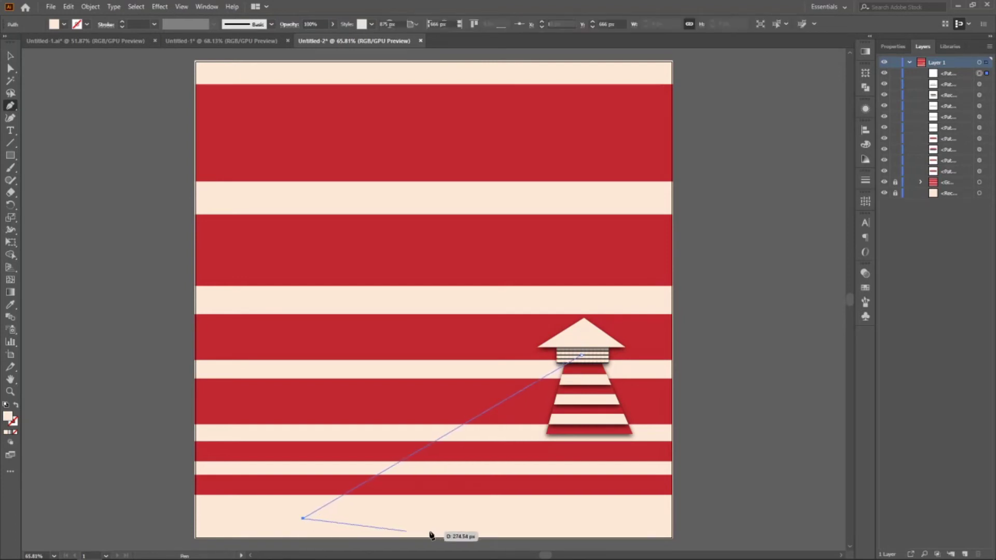
pyautogui.click(487, 518)
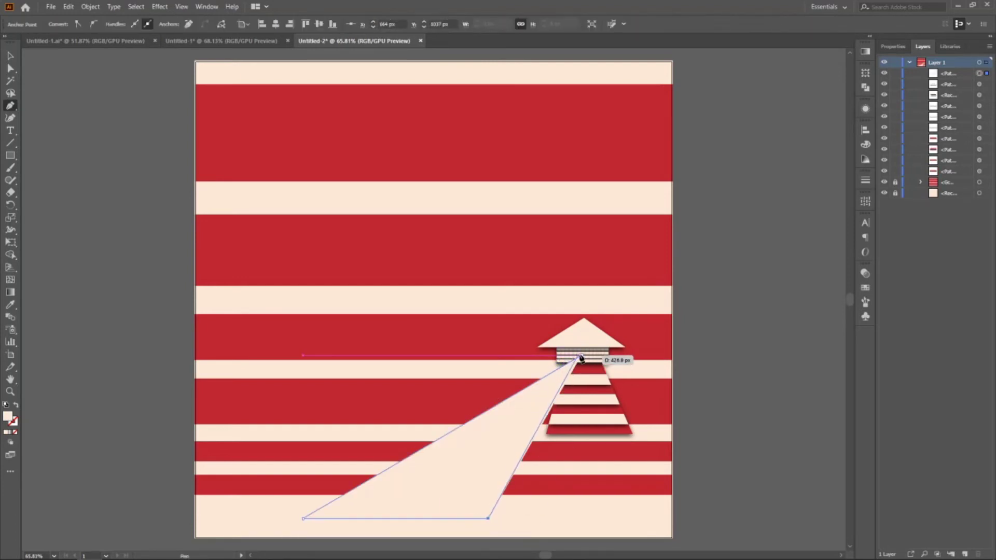
pyautogui.click(581, 356)
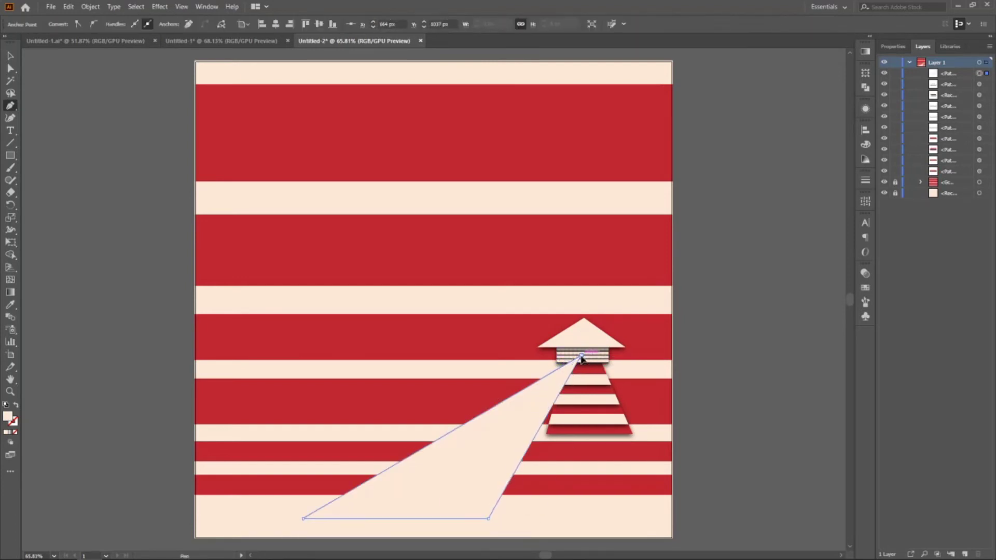
pyautogui.click(10, 305)
pyautogui.click(244, 335)
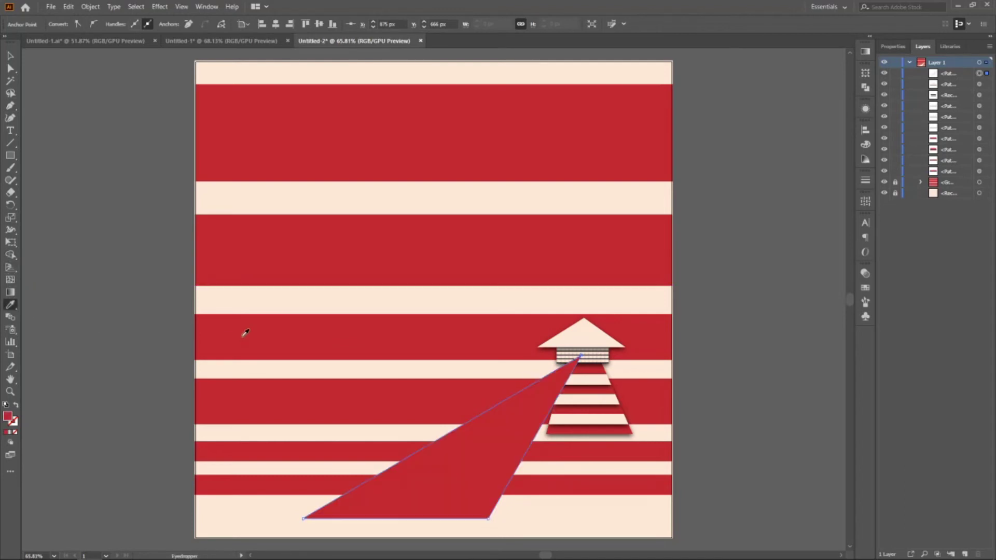
# Step: Set the light beam's blend mode to Multiply and its opacity to 80%
pyautogui.click(866, 273)
pyautogui.click(760, 285)
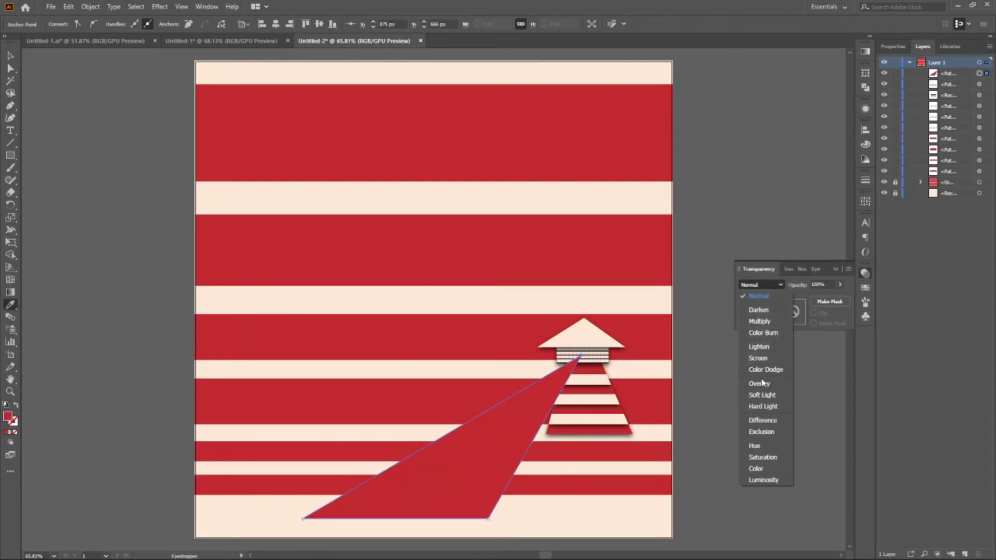
pyautogui.click(770, 321)
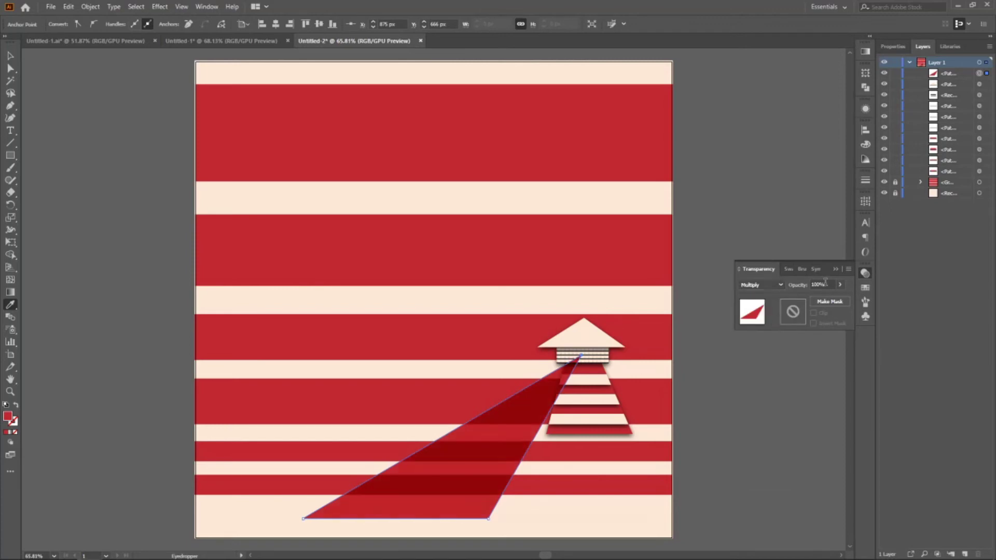
pyautogui.click(826, 284)
pyautogui.hotkey('shift', 'Down')
pyautogui.hotkey('shift', 'Down')
pyautogui.click(835, 269)
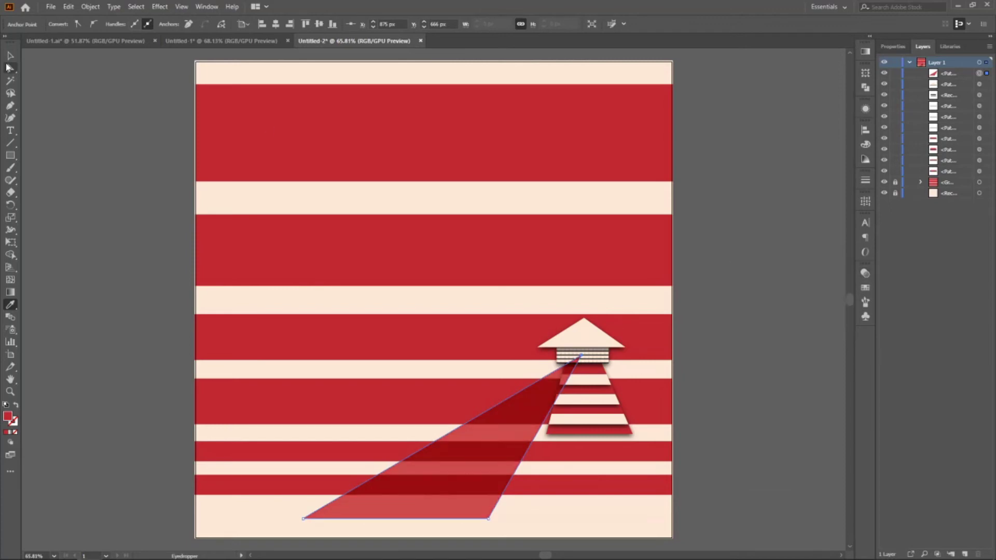
pyautogui.press('v')
pyautogui.click(473, 303)
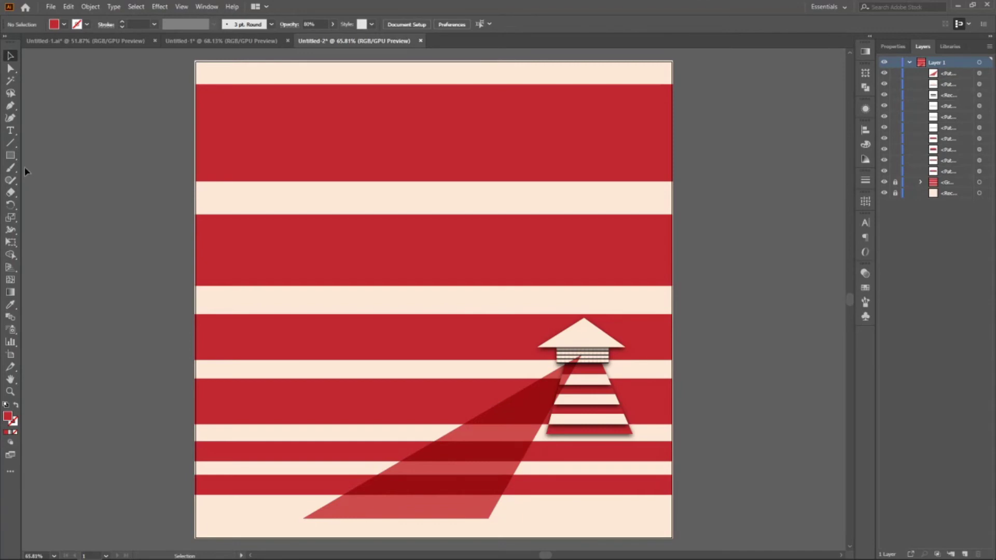
# Step: Draw a circle about 138 px wide near the artboard's middle and give it the sampled cream colour as a stroke without fill
pyautogui.moveTo(10, 156); pyautogui.dragTo(52, 182)
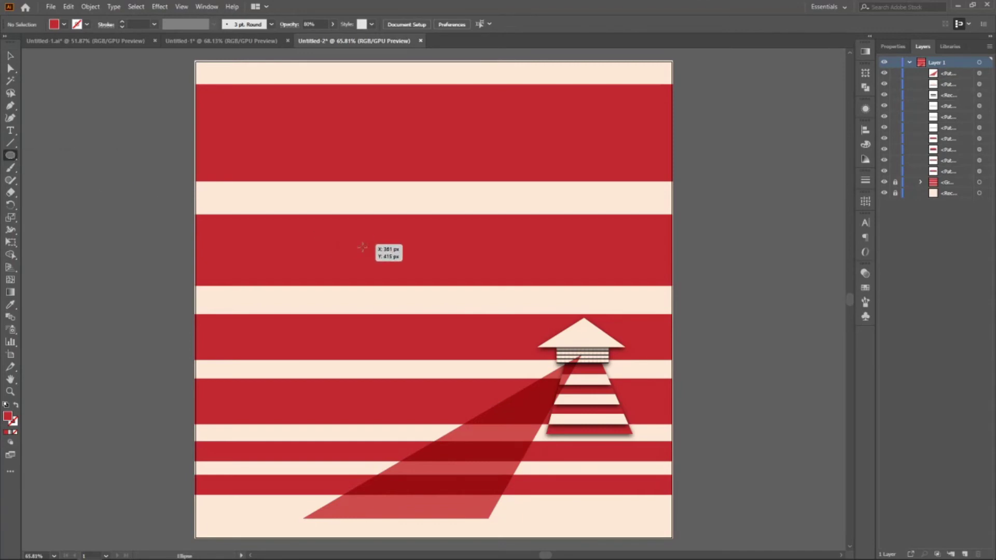
pyautogui.moveTo(403, 294); pyautogui.dragTo(434, 300)
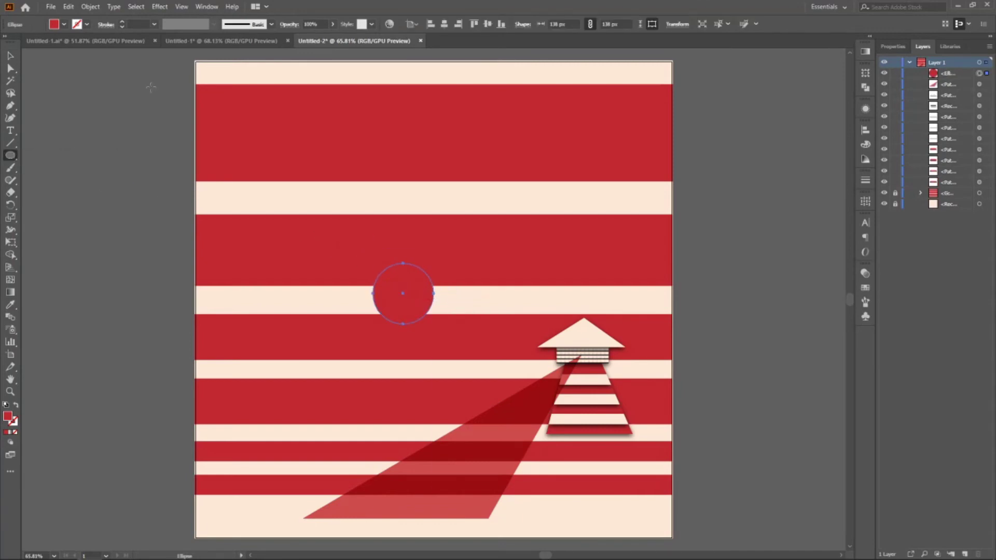
pyautogui.click(11, 305)
pyautogui.click(222, 199)
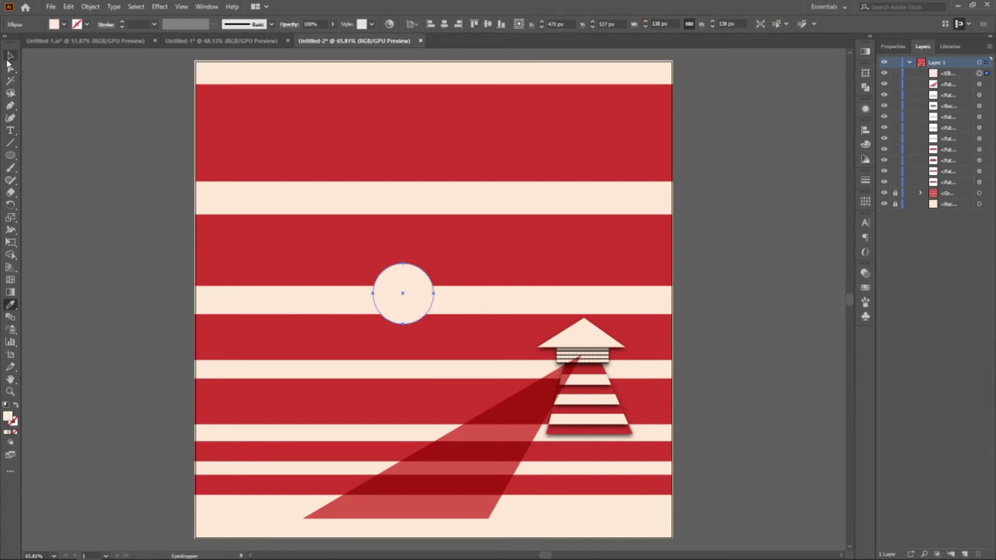
pyautogui.click(8, 58)
pyautogui.click(16, 406)
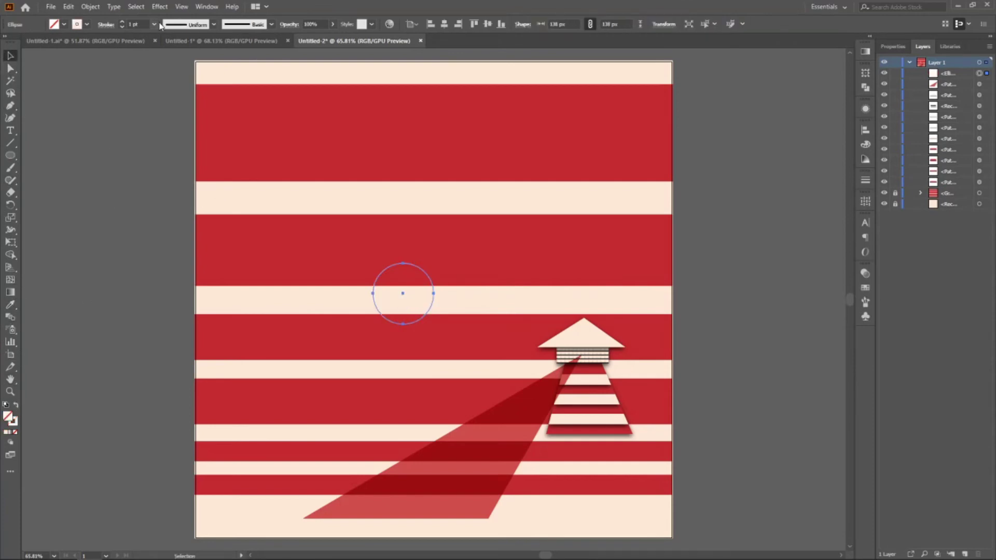
# Step: Turn the circle's stroke into a dashed line and set its weight to 100 pt
pyautogui.click(106, 24)
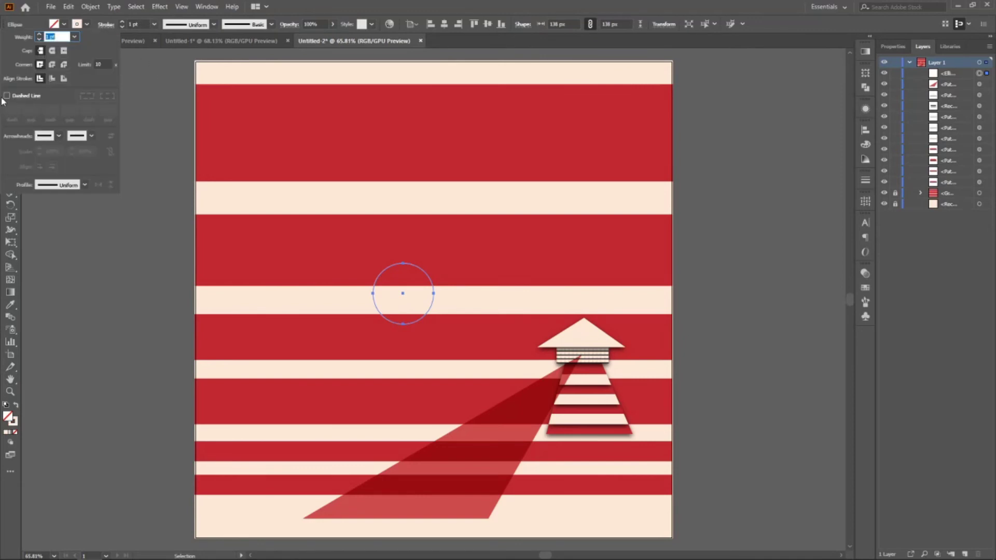
pyautogui.click(7, 96)
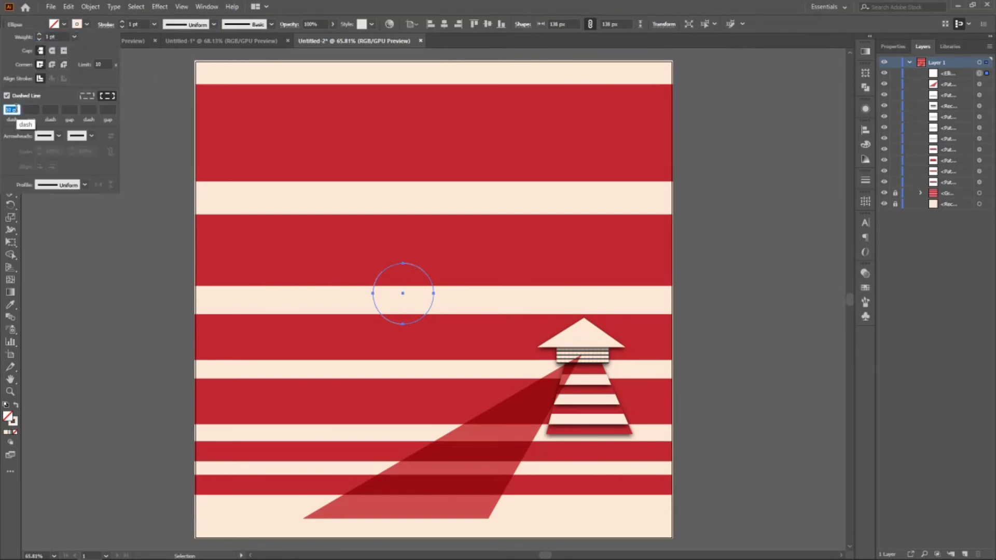
pyautogui.click(56, 37)
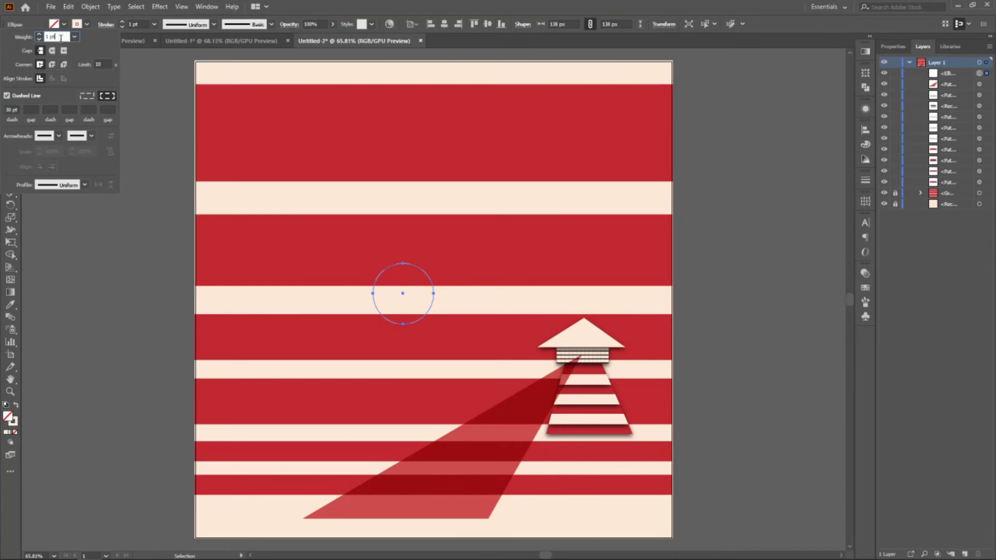
pyautogui.write('50')
pyautogui.press('Return')
pyautogui.hotkey('shift', 'Up')
pyautogui.hotkey('shift', 'Up')
pyautogui.hotkey('shift', 'Up')
pyautogui.hotkey('shift', 'Up')
pyautogui.hotkey('shift', 'Up')
pyautogui.hotkey('shift', 'Up')
pyautogui.hotkey('shift', 'Up')
pyautogui.hotkey('shift', 'Up')
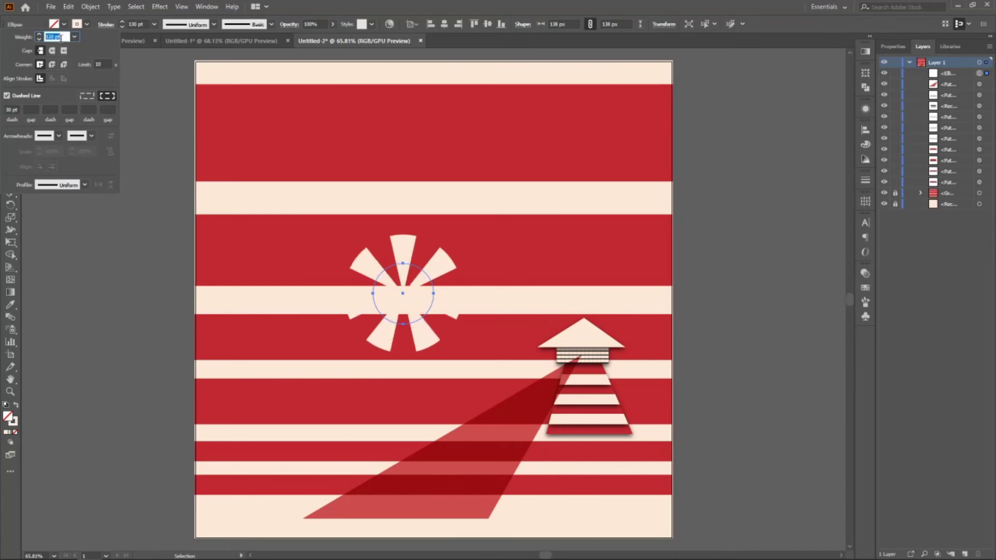
pyautogui.hotkey('shift', 'Down')
pyautogui.hotkey('shift', 'Down')
pyautogui.hotkey('shift', 'Down')
pyautogui.hotkey('shift', 'Down')
pyautogui.hotkey('shift', 'Down')
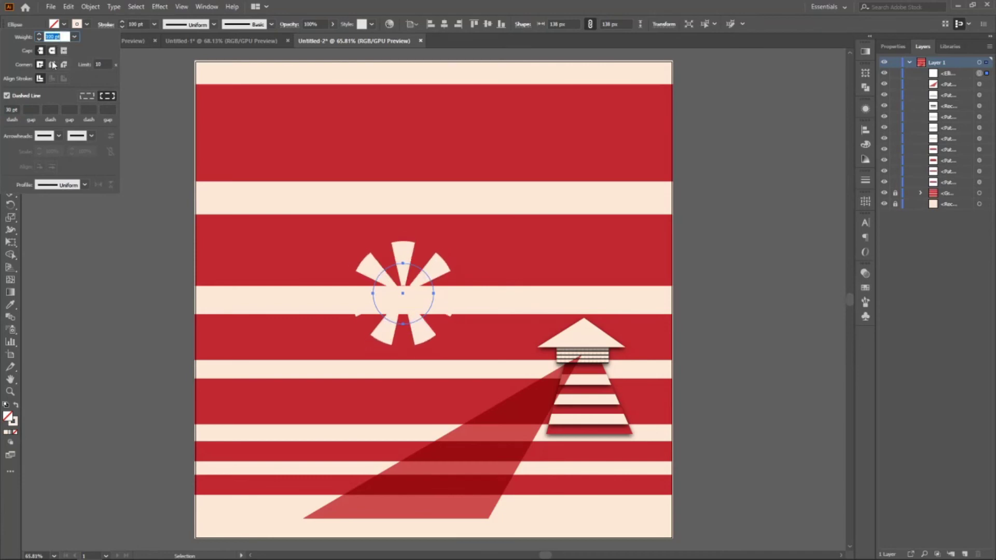
# Step: Adjust the stroke's dash and gap lengths to turn the circle into a sunburst of narrow, evenly spaced rays
pyautogui.click(34, 110)
pyautogui.hotkey('shift', 'Down')
pyautogui.hotkey('shift', 'Down')
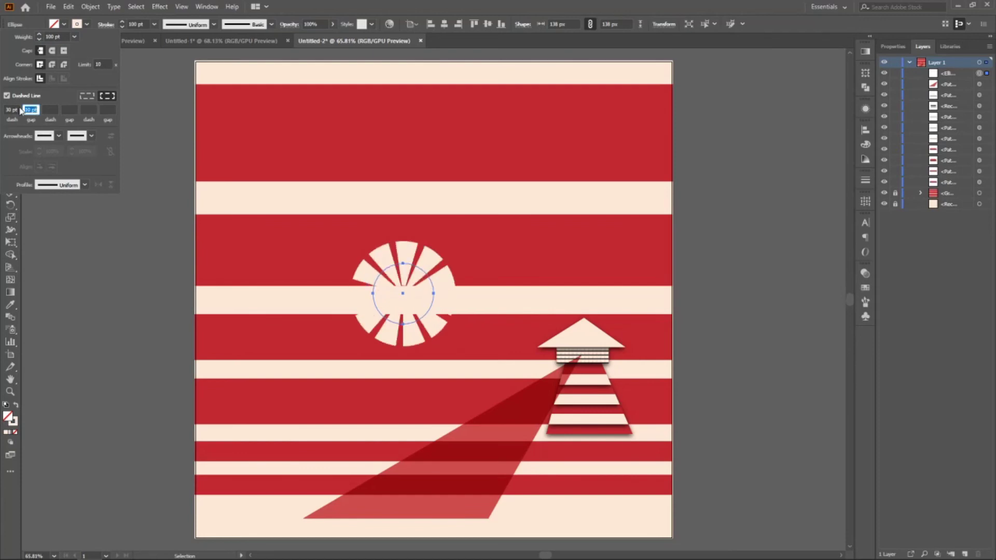
pyautogui.click(14, 109)
pyautogui.hotkey('shift', 'Down')
pyautogui.hotkey('shift', 'Down')
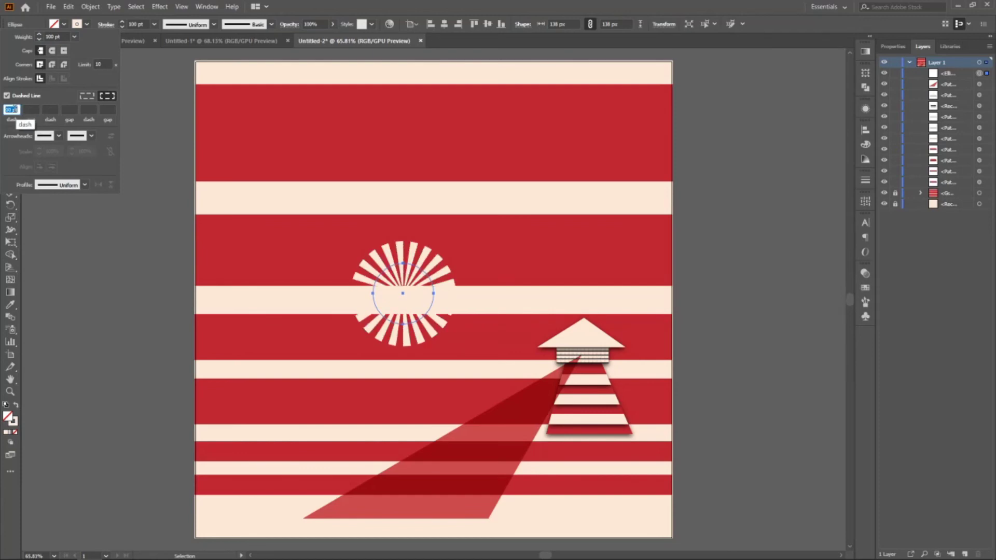
pyautogui.press('Up')
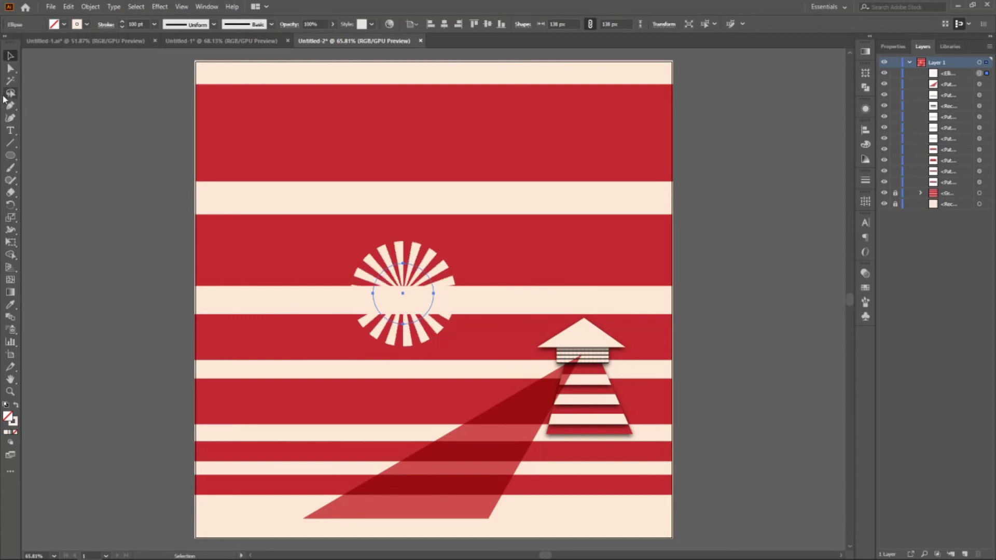
# Step: Expand the appearance and stroke of the dashed circle into filled ray shapes
pyautogui.click(97, 7)
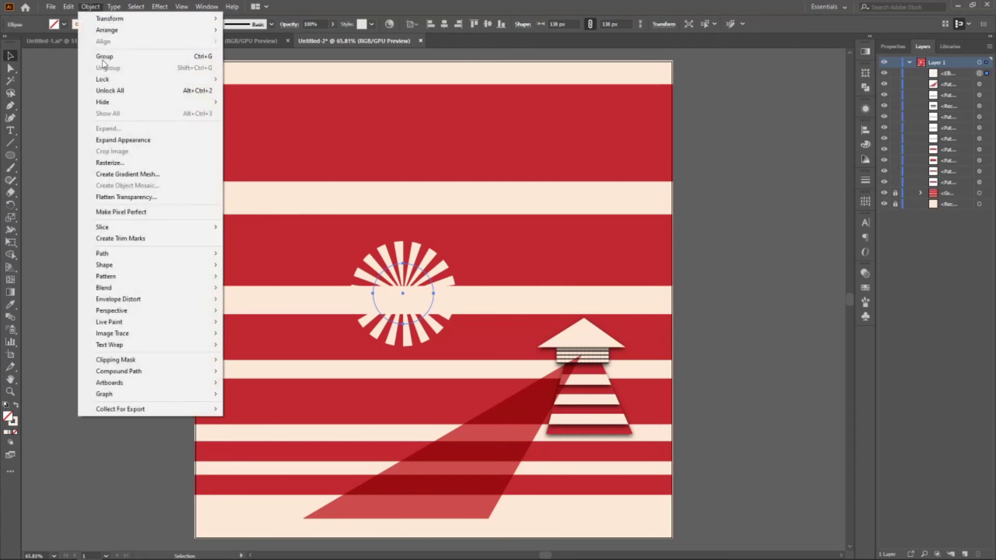
pyautogui.click(155, 135)
pyautogui.click(90, 6)
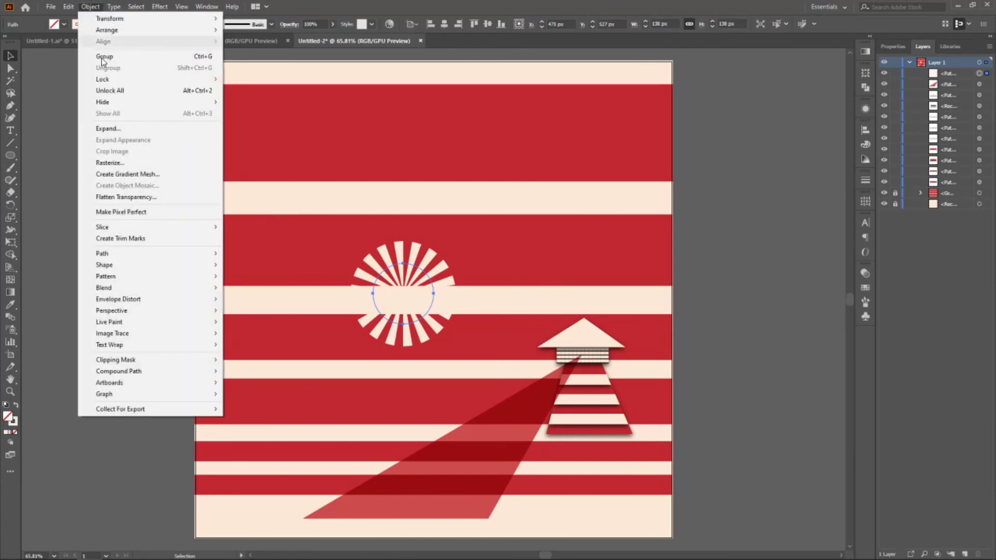
pyautogui.click(106, 129)
pyautogui.click(470, 345)
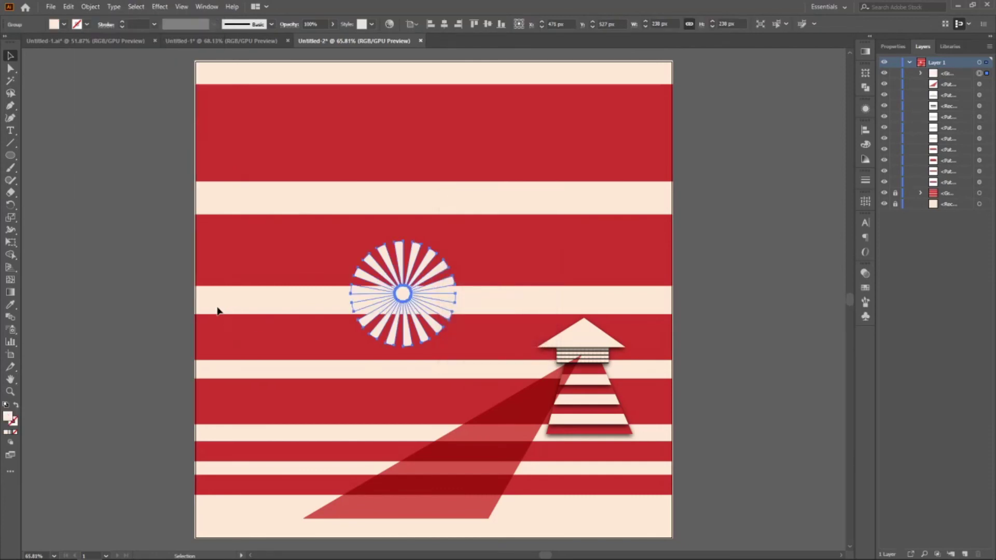
# Step: Resize the sunburst to 160 px wide and high and place it over the lower edge of the cream band beside the lighthouse
pyautogui.click(729, 24)
pyautogui.write('180')
pyautogui.press('Return')
pyautogui.write('160')
pyautogui.press('Return')
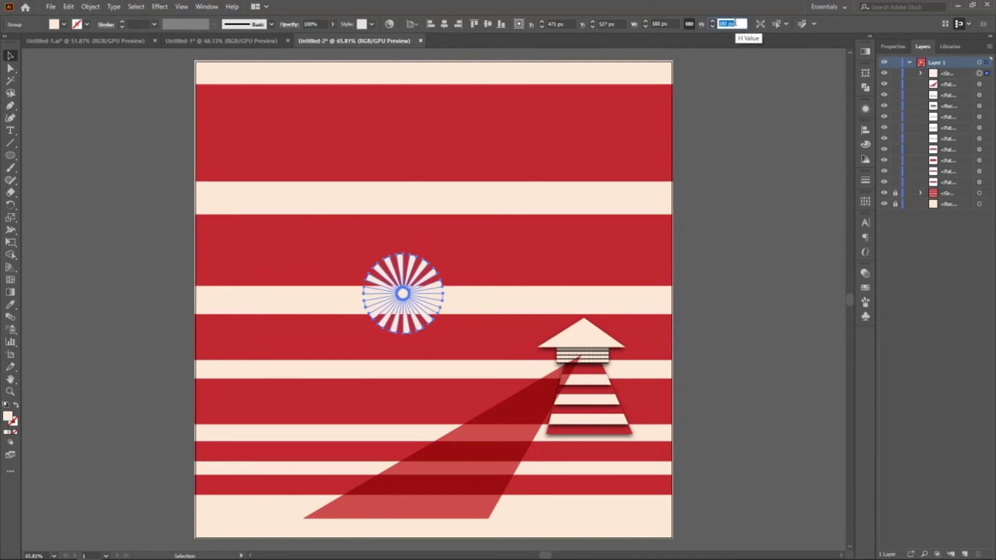
pyautogui.moveTo(421, 294); pyautogui.dragTo(449, 315)
pyautogui.click(187, 263)
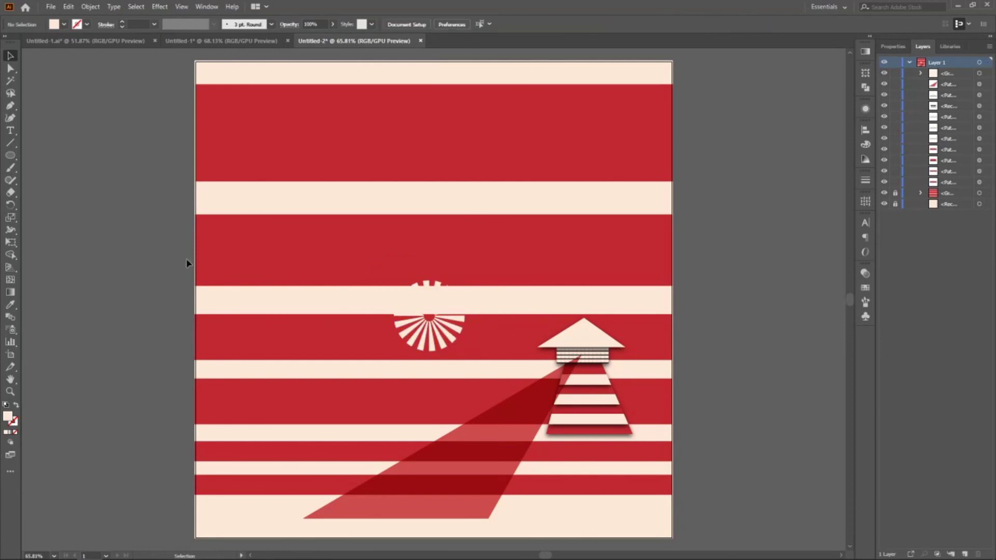
# Step: Apply a drop shadow to the sunburst
pyautogui.click(402, 314)
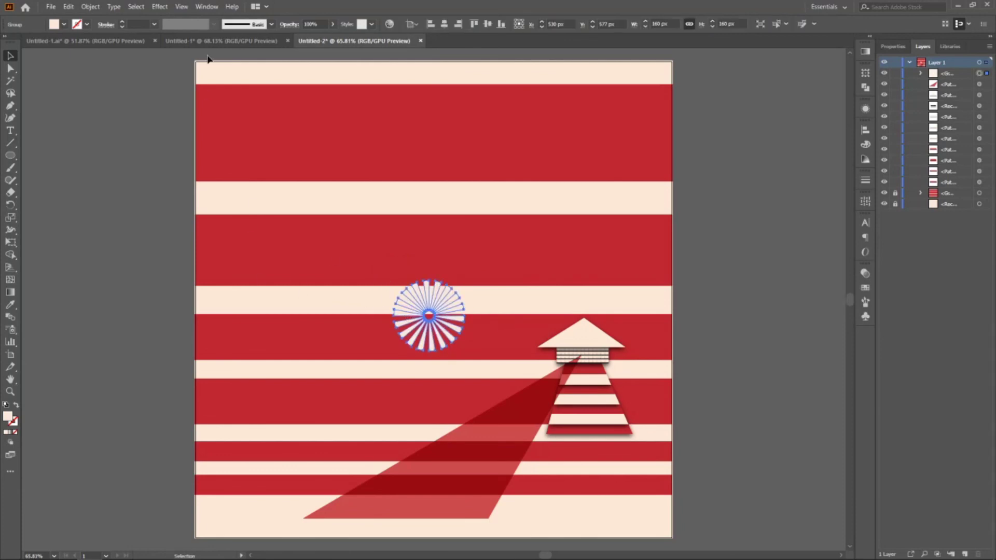
pyautogui.click(160, 6)
pyautogui.moveTo(176, 123)
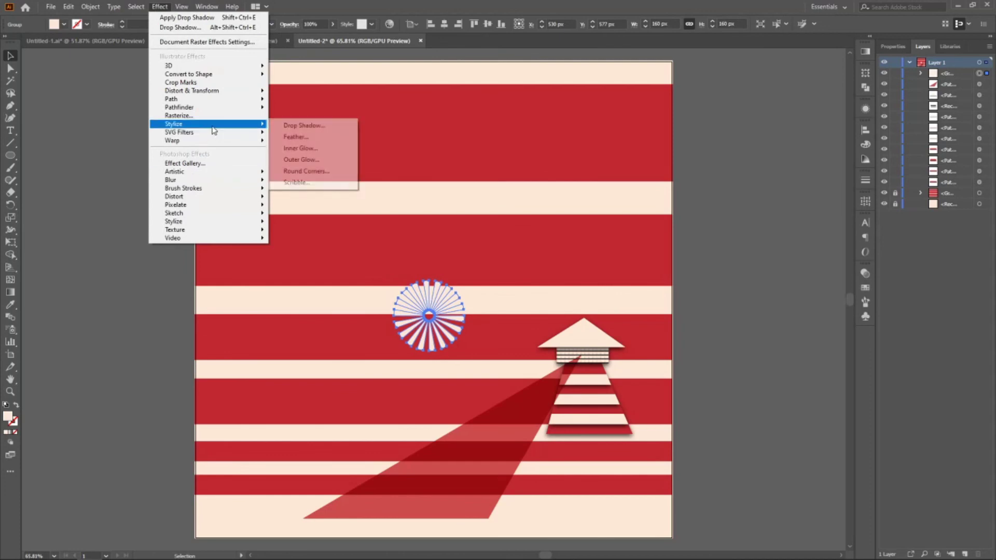
pyautogui.click(311, 126)
pyautogui.click(801, 386)
pyautogui.click(845, 387)
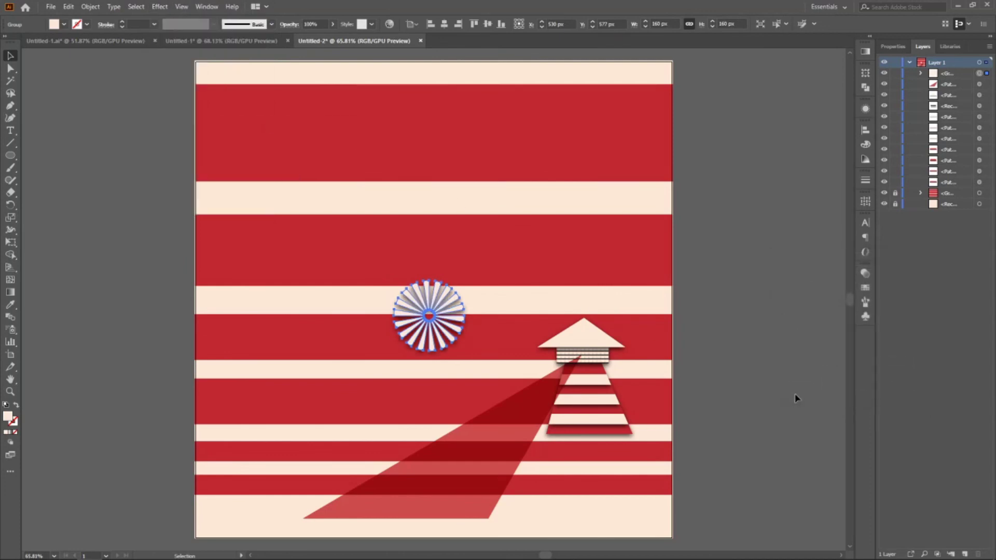
pyautogui.click(162, 276)
# Step: Draw a large unfilled circle with a 1 pt cream stroke around the sunburst and lighthouse
pyautogui.click(8, 161)
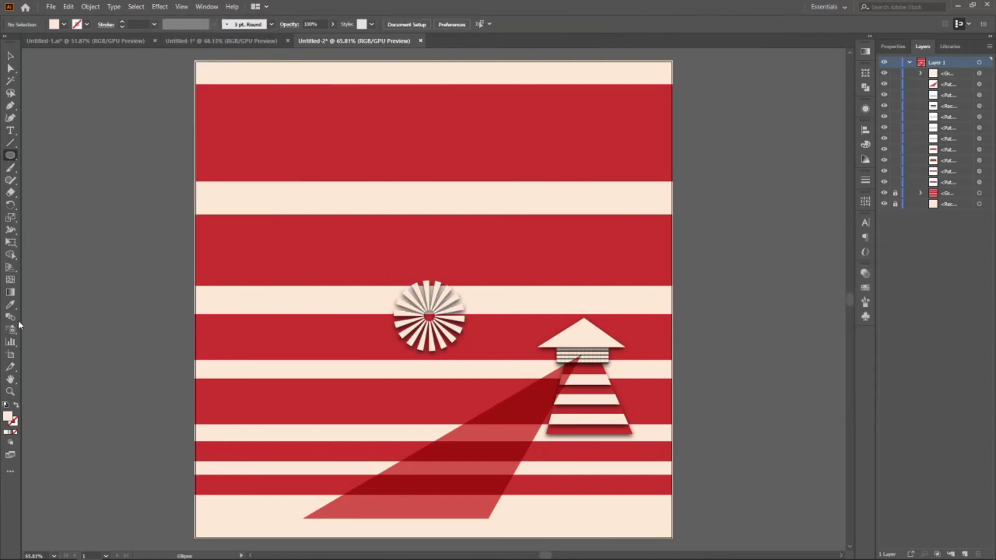
pyautogui.click(16, 406)
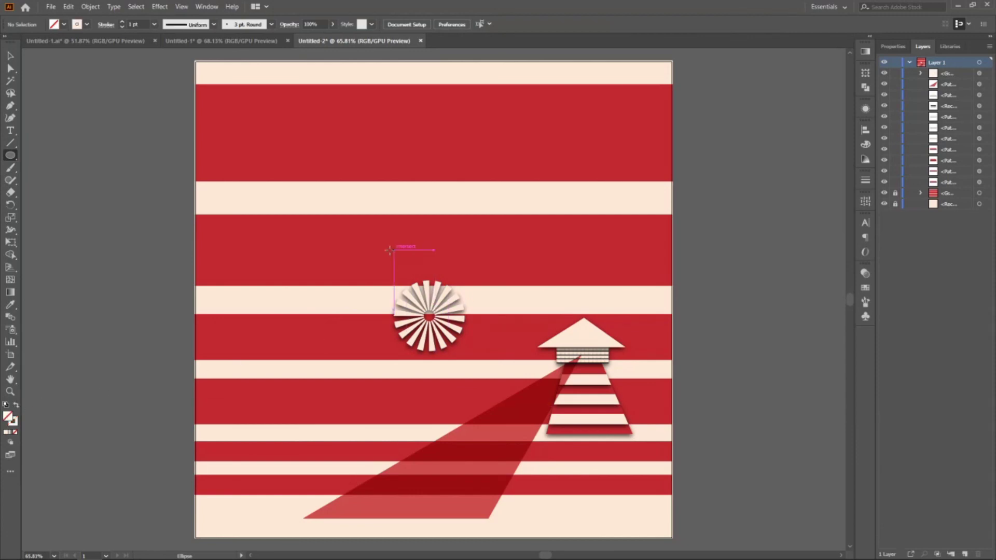
pyautogui.moveTo(387, 251)
pyautogui.mouseDown()
pyautogui.moveTo(560, 440)
pyautogui.moveTo(675, 506)
pyautogui.moveTo(607, 471)
pyautogui.mouseUp()
pyautogui.press('v')
# Step: Unlock the bands, clip them together with the lighthouse, beam and sunburst inside the large circle, and move the clipped artwork to the artboard's centre
pyautogui.hotkey('ctrl', 'alt', '2')
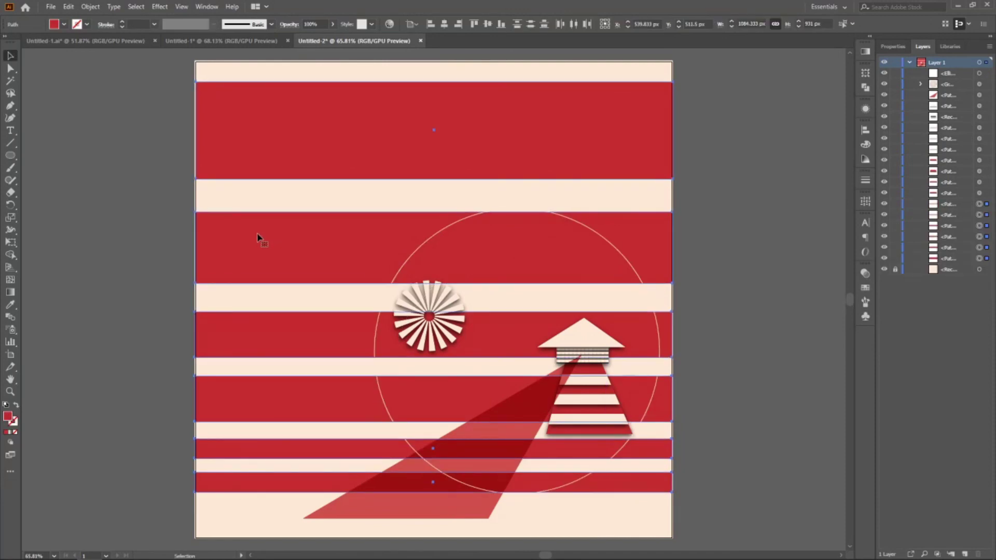
pyautogui.press('a')
pyautogui.hotkey('ctrl', 'a')
pyautogui.rightClick(214, 241)
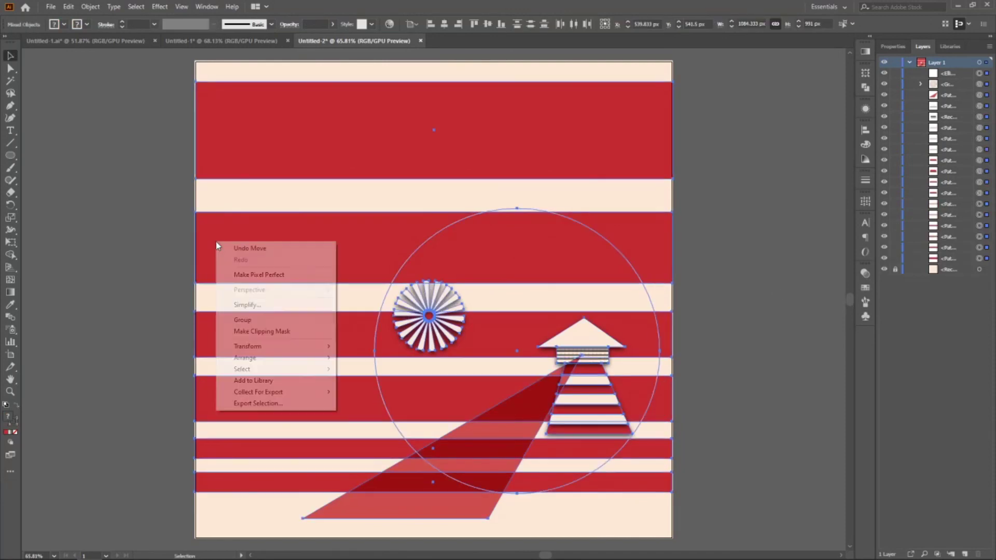
pyautogui.click(249, 333)
pyautogui.moveTo(551, 361); pyautogui.dragTo(471, 295)
pyautogui.click(623, 314)
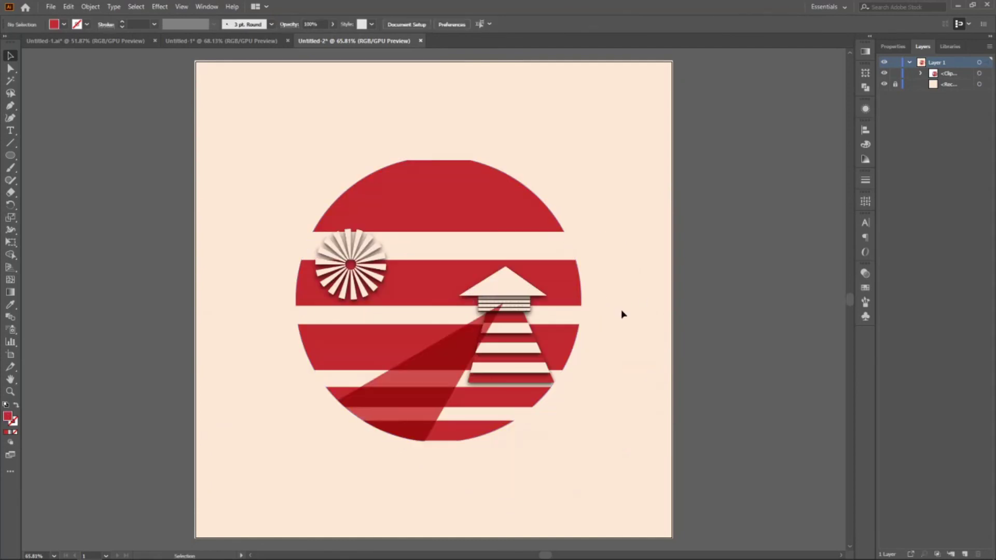